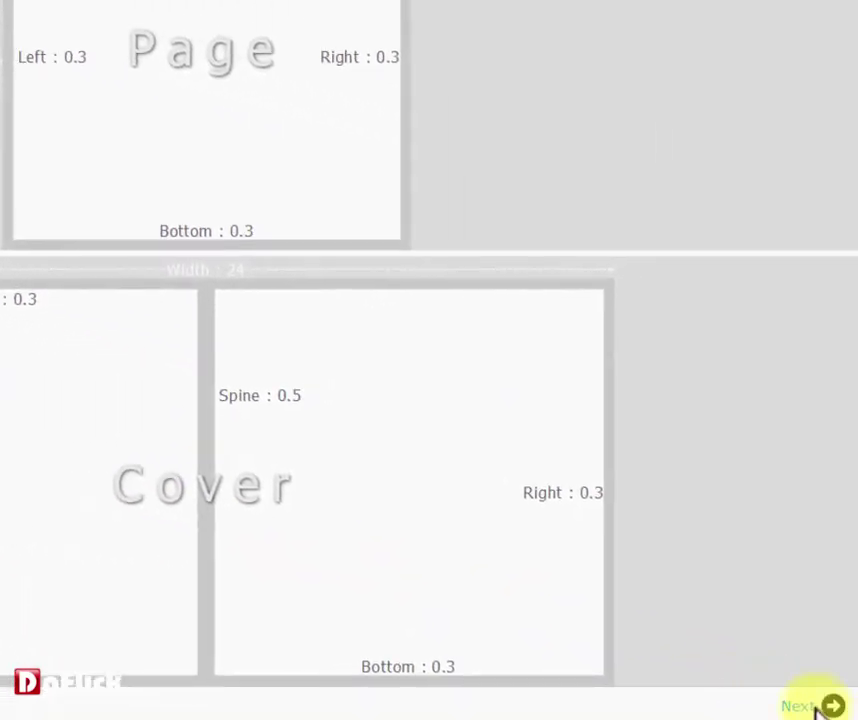
# Accept the page and cover sizes and choose Manual Creation as the album mode.
pyautogui.click(820, 705)
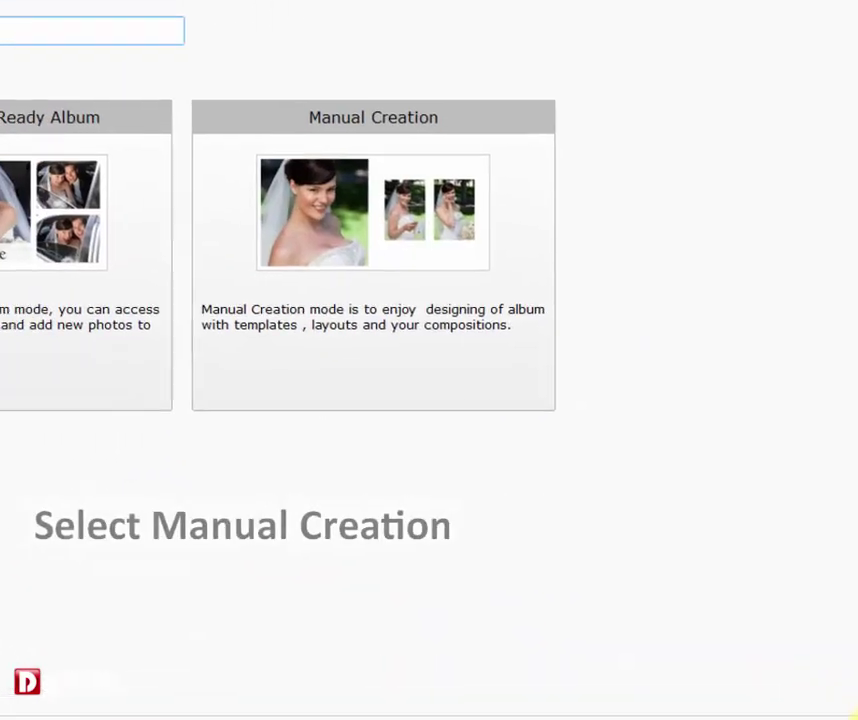
pyautogui.click(516, 412)
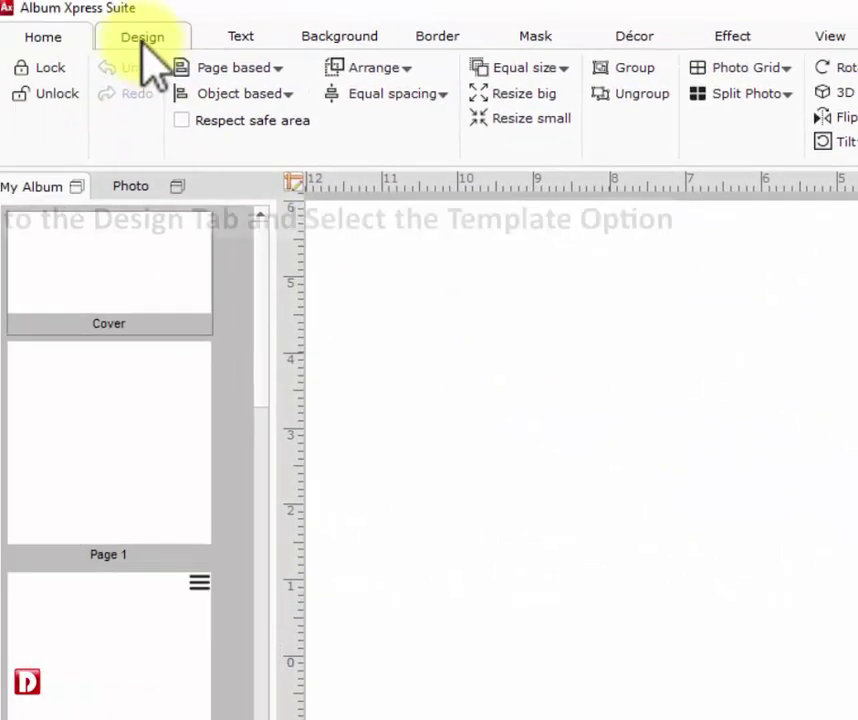
# Show the design templates for the Square format with 01 Photo in an enlarged template strip.
pyautogui.click(138, 38)
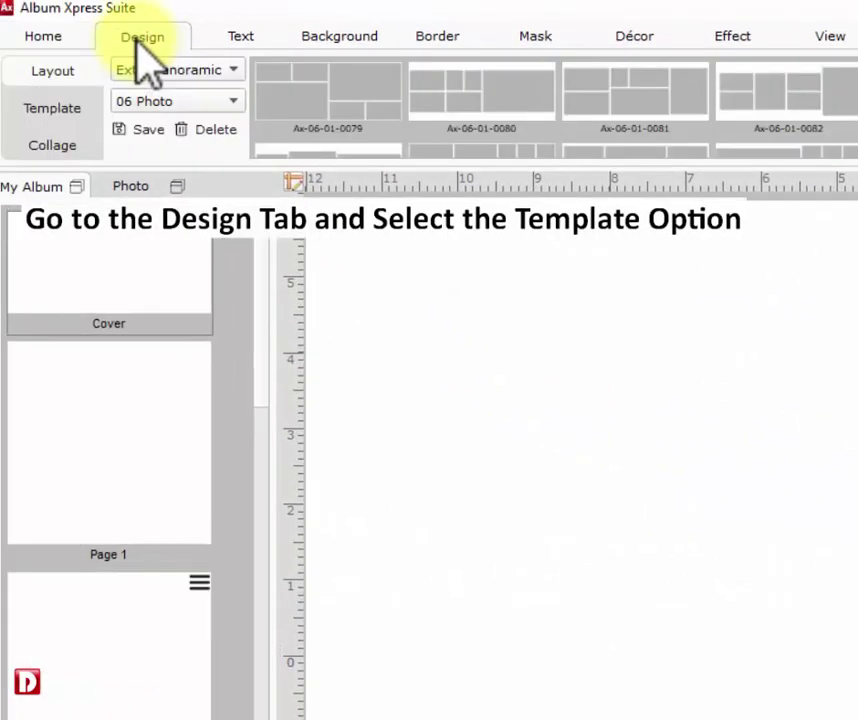
pyautogui.click(80, 112)
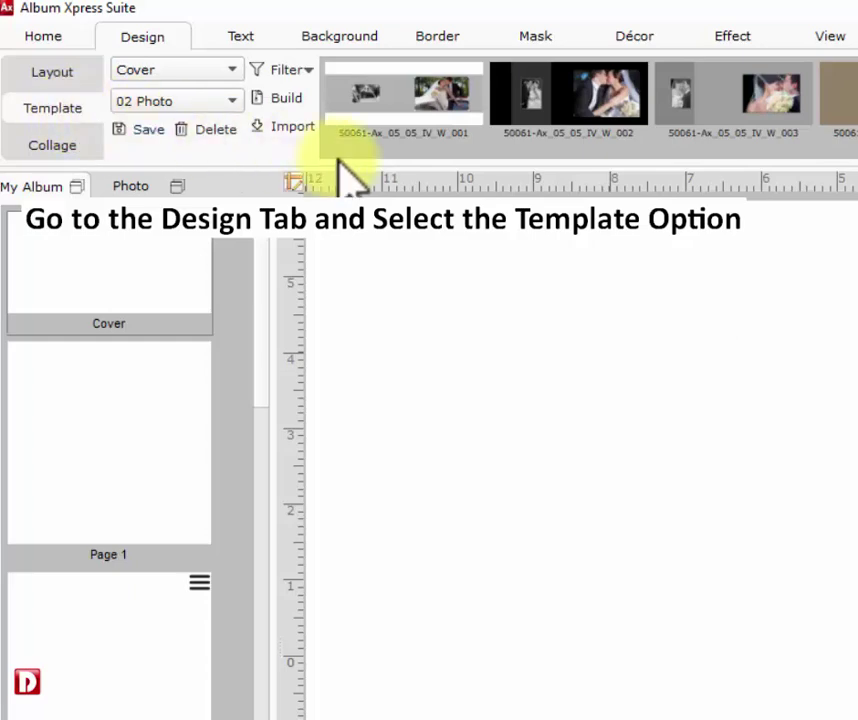
pyautogui.moveTo(358, 172); pyautogui.dragTo(391, 289)
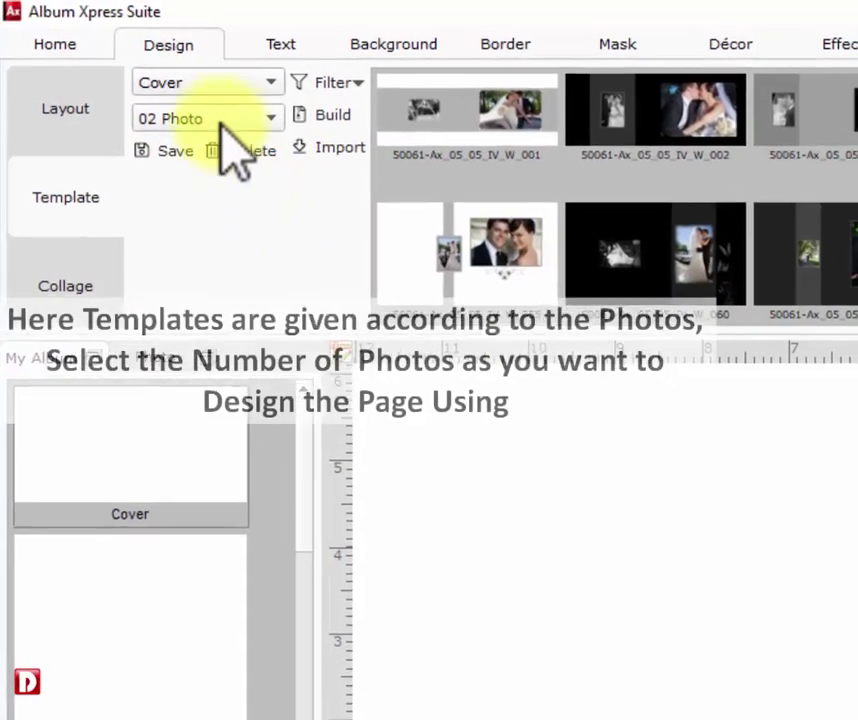
pyautogui.click(189, 69)
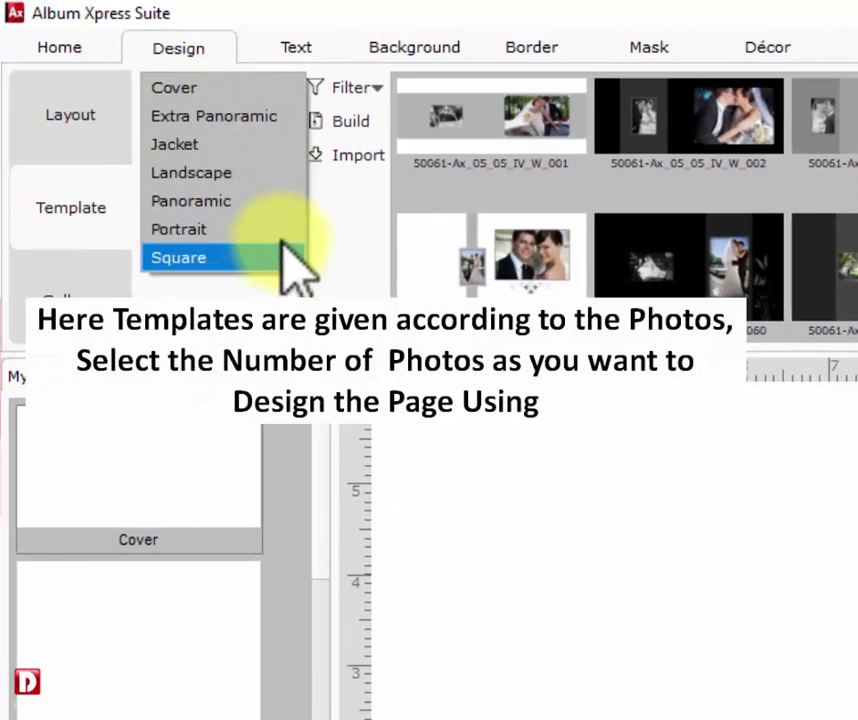
pyautogui.click(290, 258)
pyautogui.click(262, 126)
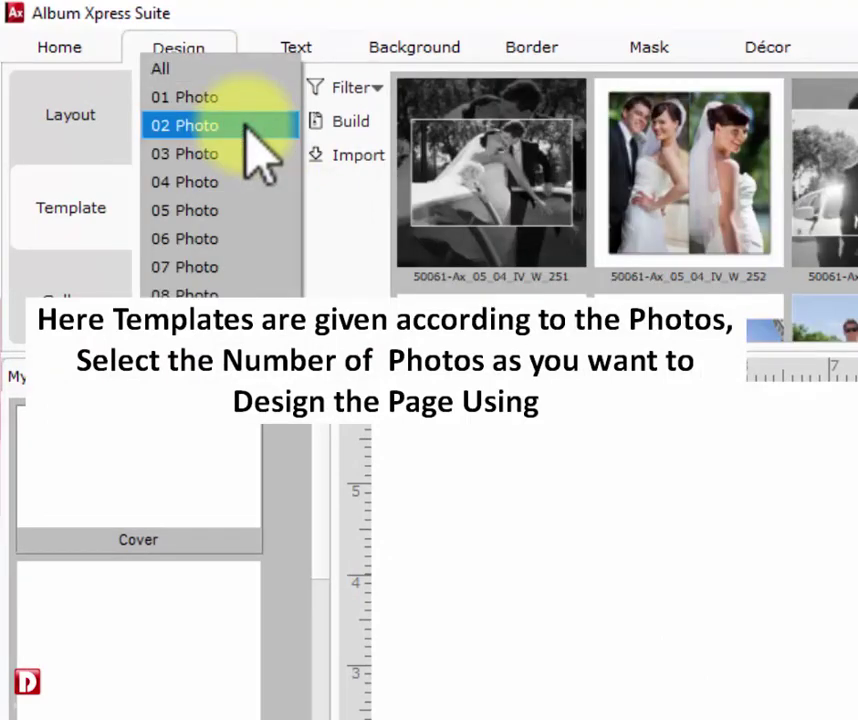
pyautogui.click(240, 100)
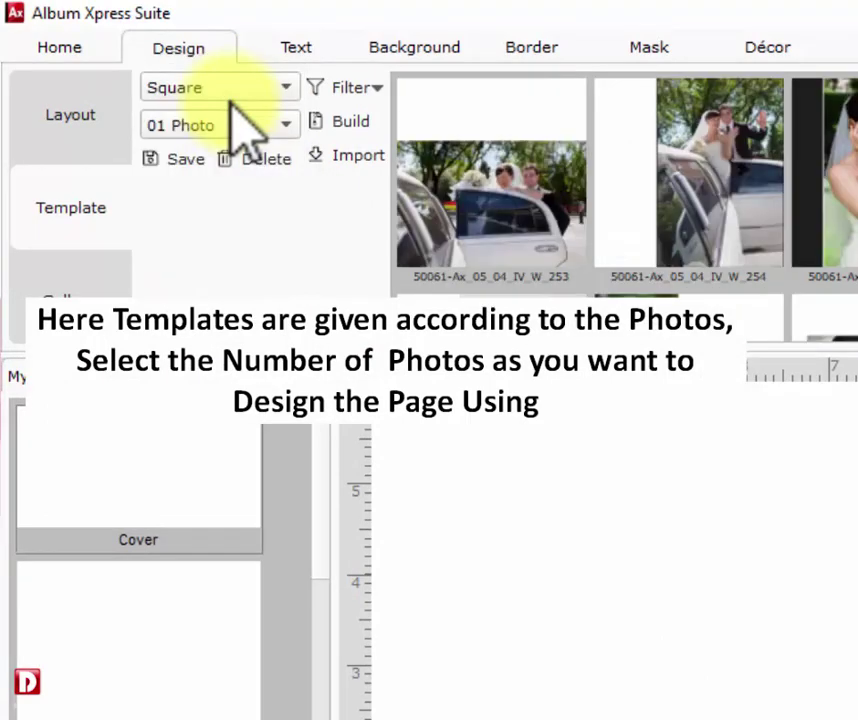
# Apply template BST_12X12_0001_0001 to the left half of the cover and BST_12X12_0001_0006 to the right half.
pyautogui.scroll(-5, 450, 245)
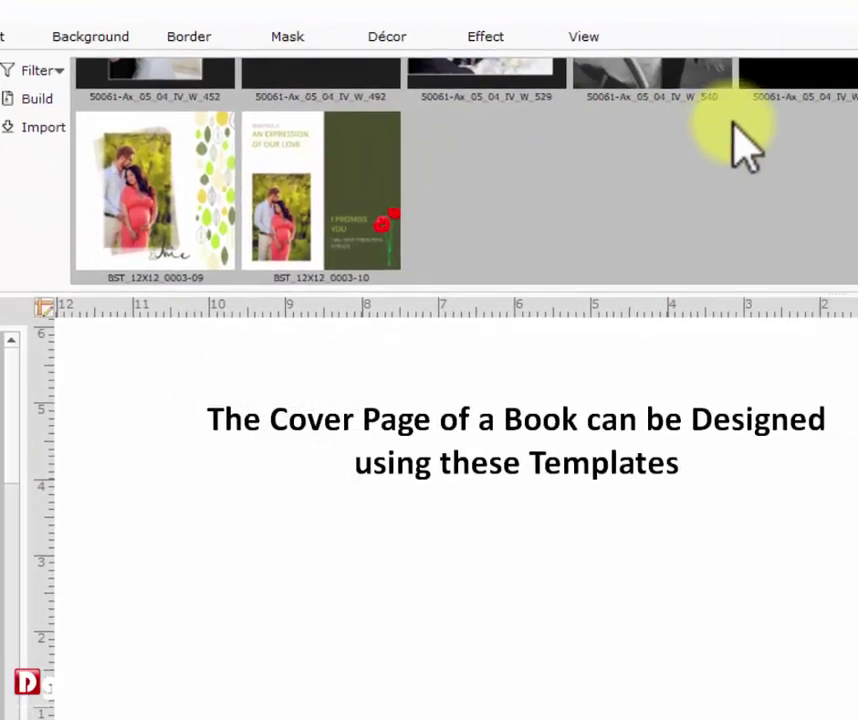
pyautogui.scroll(1, 364, 61)
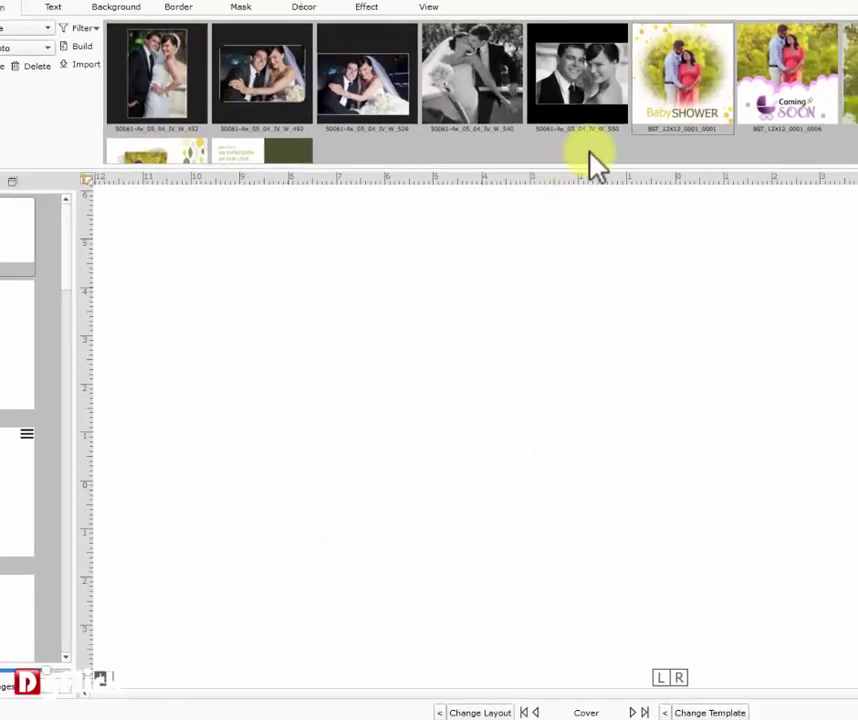
pyautogui.click(665, 76)
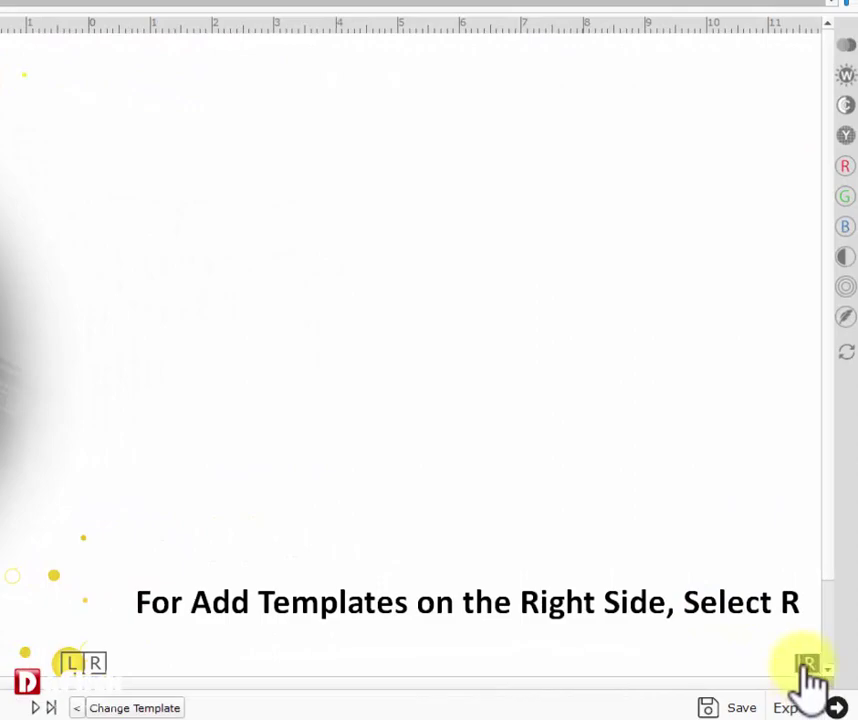
pyautogui.click(808, 666)
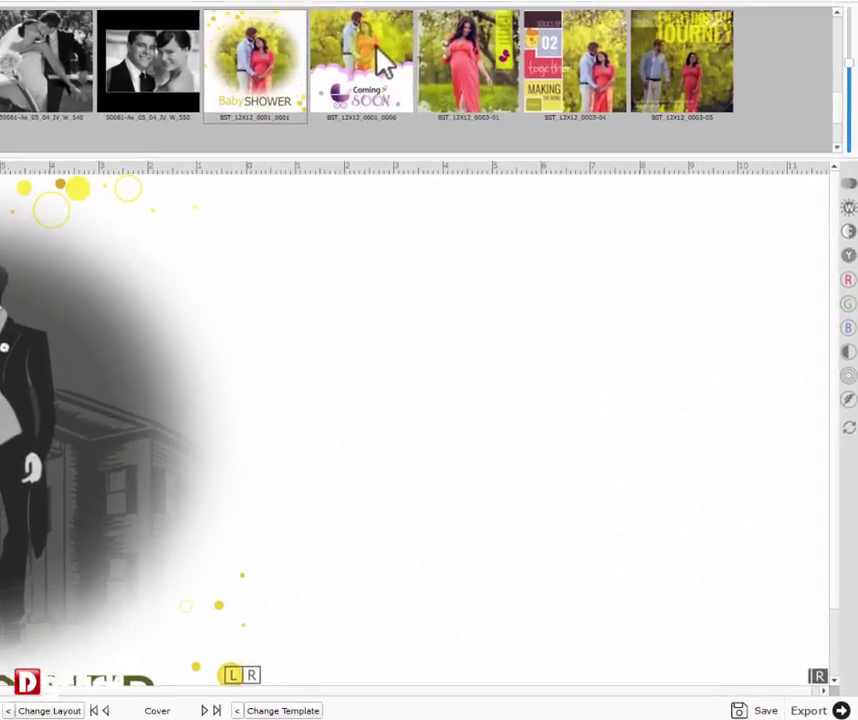
pyautogui.click(378, 62)
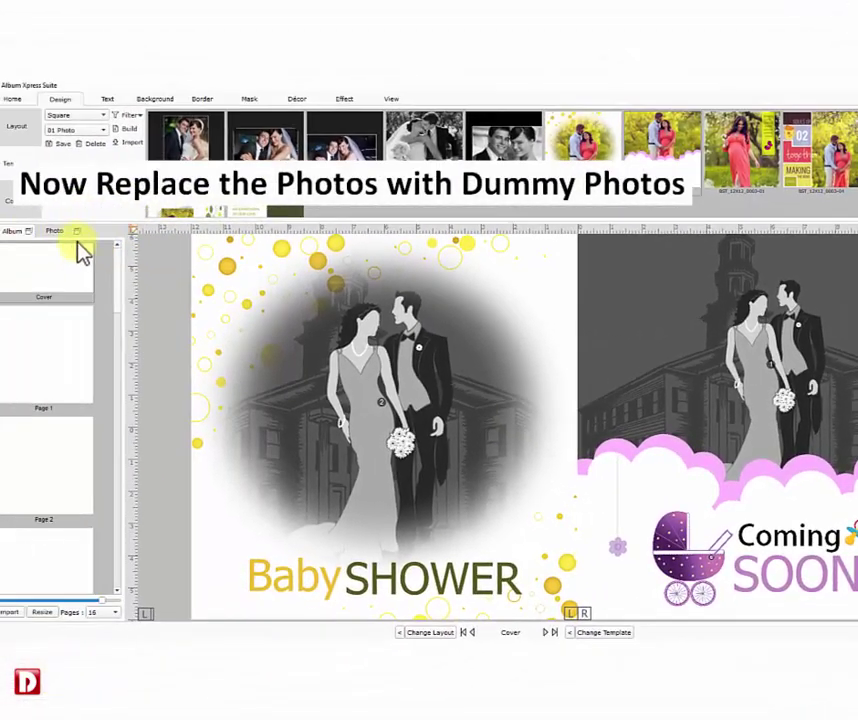
# Replace the cover's dummy photos with the blue-dots portrait on the left half and the pink-dots photo on the right half.
pyautogui.click(57, 231)
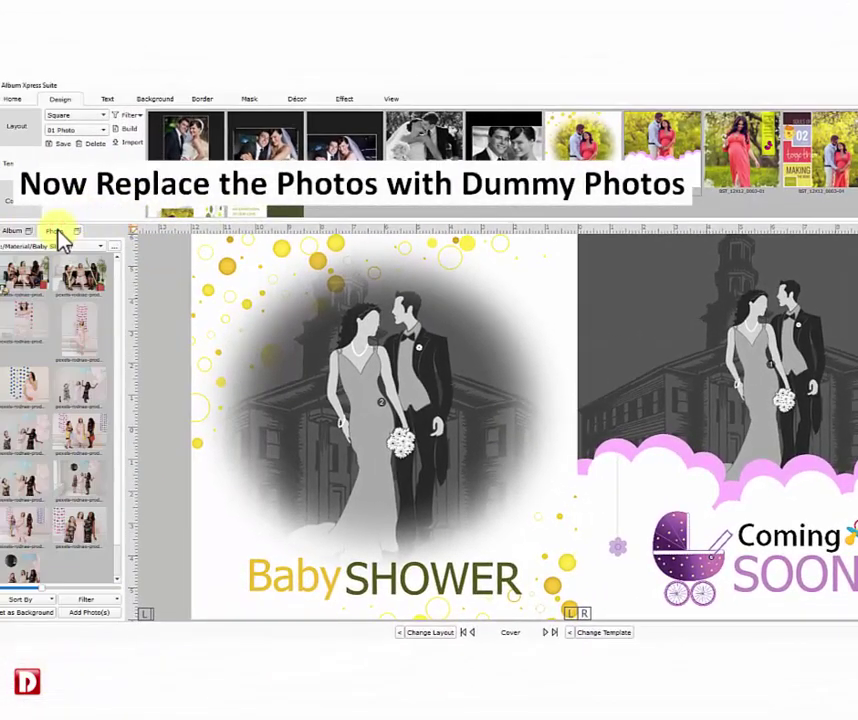
pyautogui.doubleClick(83, 318)
pyautogui.doubleClick(34, 384)
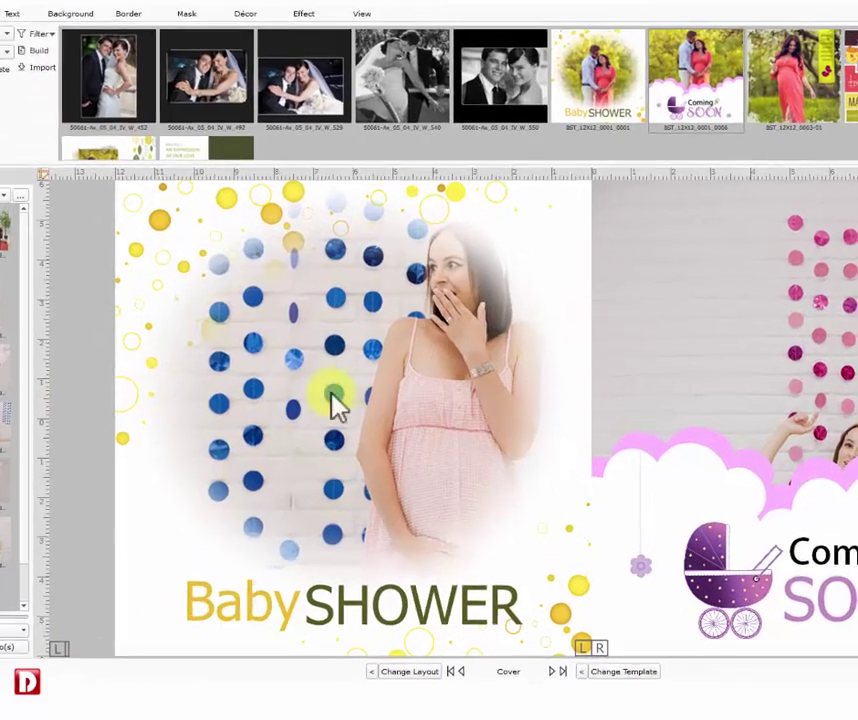
# Reposition the cover photos, shifting the Baby Shower photo left and the Coming Soon photo upward within their frames.
pyautogui.moveTo(367, 404); pyautogui.dragTo(243, 407)
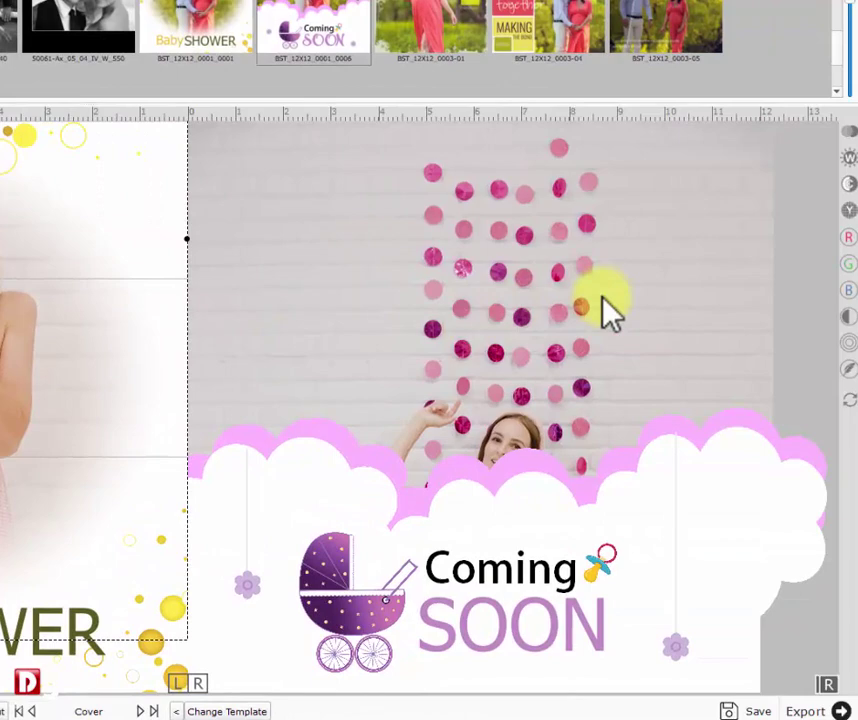
pyautogui.click(535, 320)
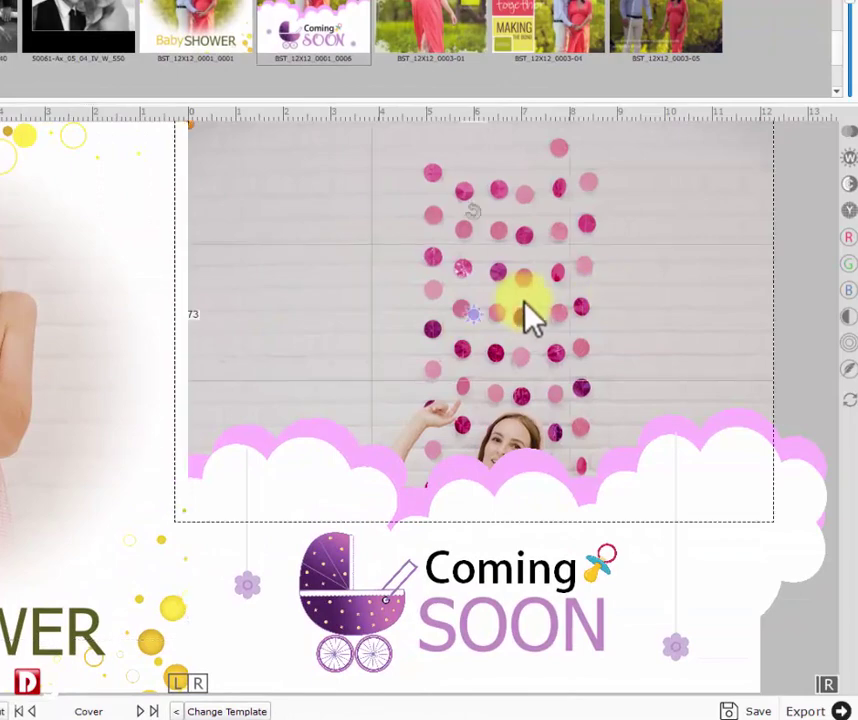
pyautogui.moveTo(466, 315); pyautogui.dragTo(454, 15)
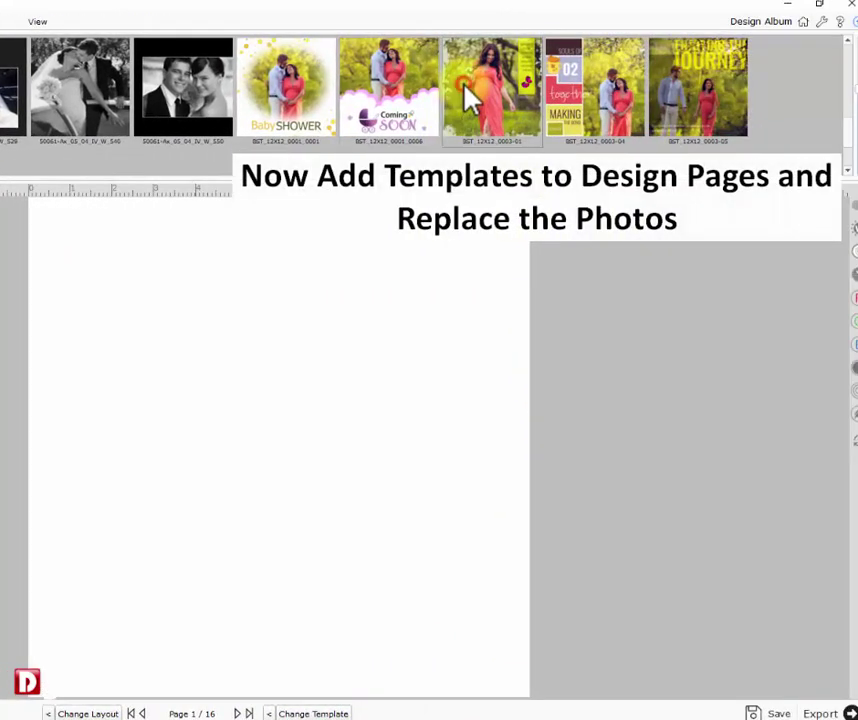
# Apply template BST_12X12_0003-01 to page 1 and fill it with the photo of the woman holding the Baby Girl bag.
pyautogui.click(468, 97)
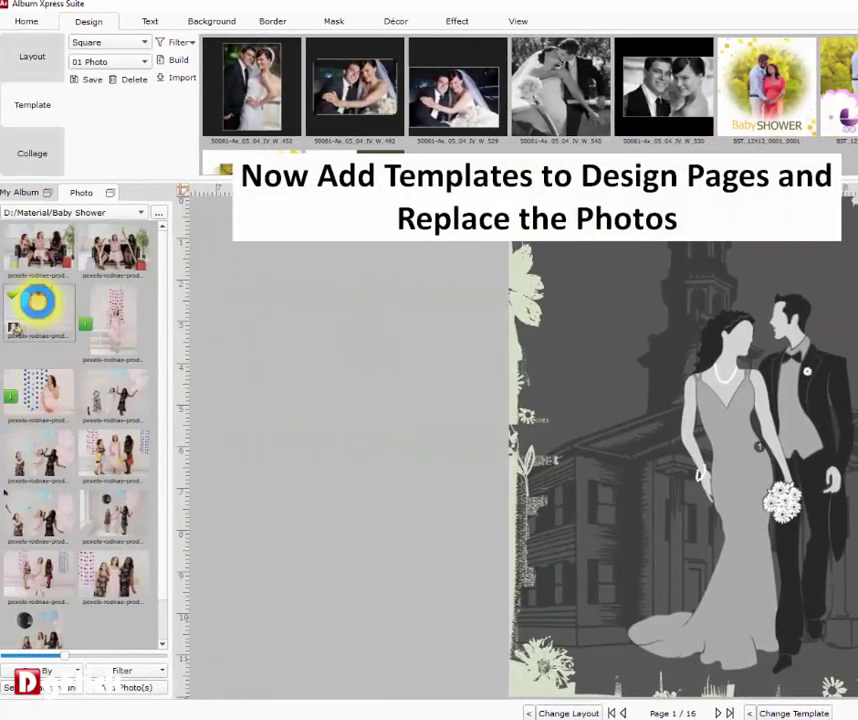
pyautogui.doubleClick(37, 300)
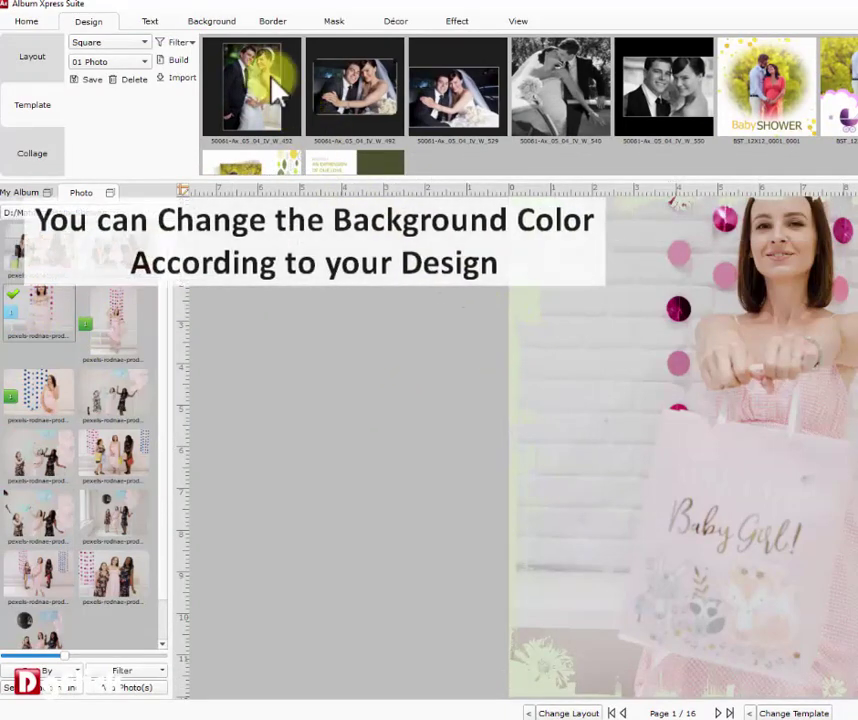
# Use the background colour Picker to change the background colour of page 1.
pyautogui.click(213, 22)
pyautogui.click(115, 42)
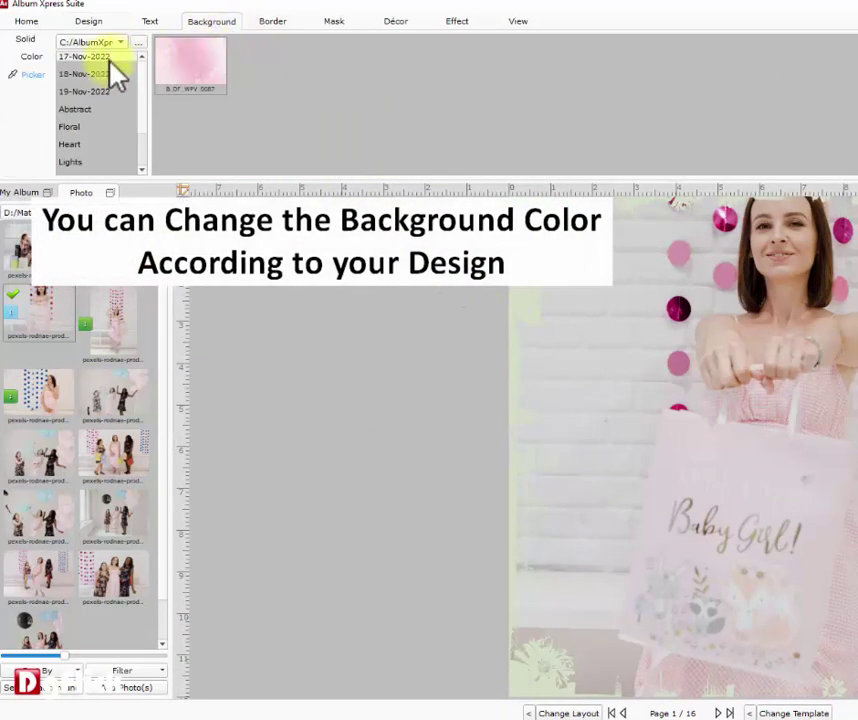
pyautogui.click(33, 75)
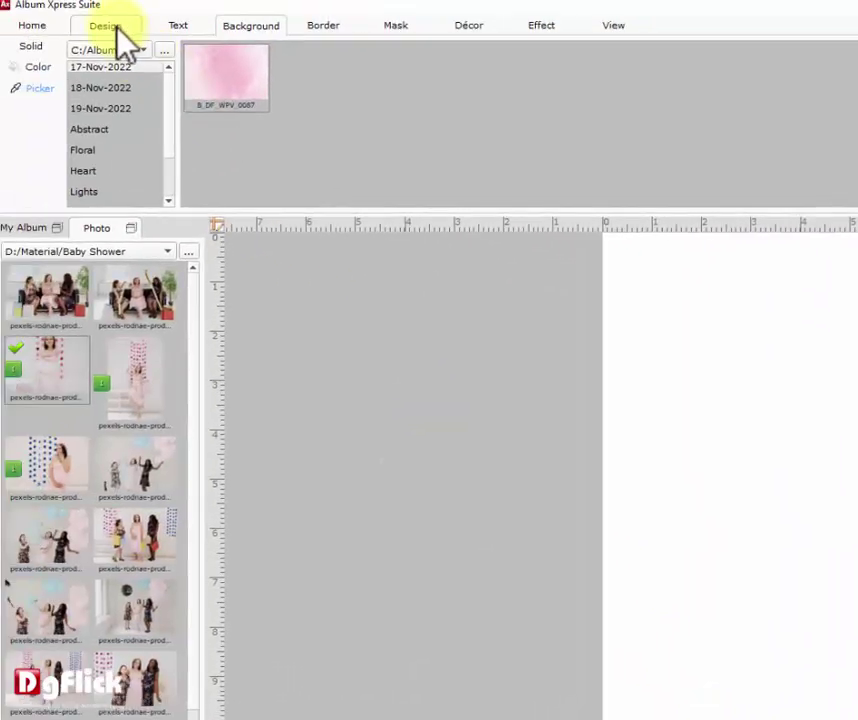
# Apply template BST_12X12_0003-04 to page 2 and replace its dummy photo with the full-length pink-dots photo.
pyautogui.click(108, 25)
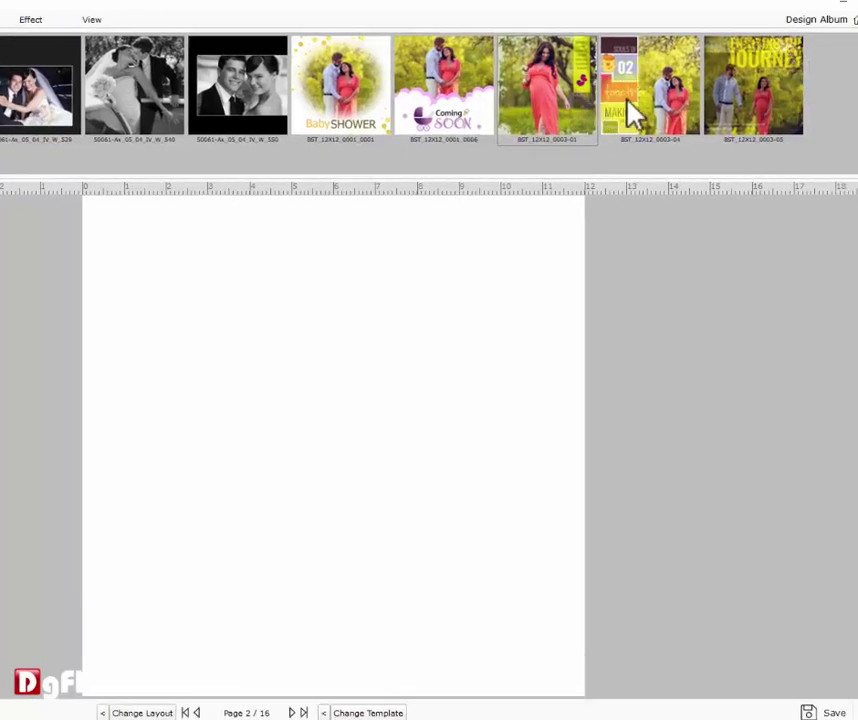
pyautogui.doubleClick(641, 93)
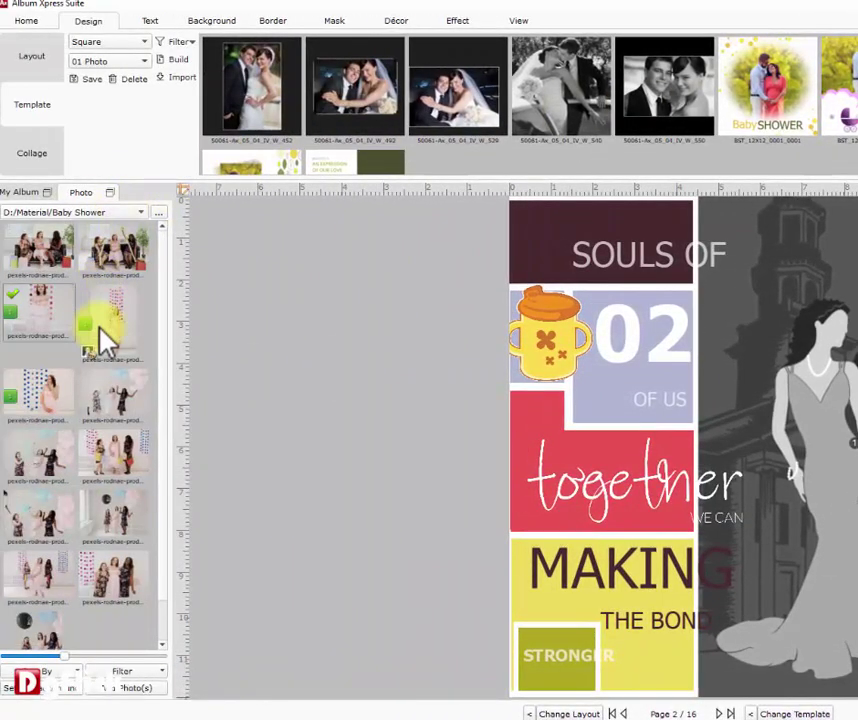
pyautogui.doubleClick(112, 338)
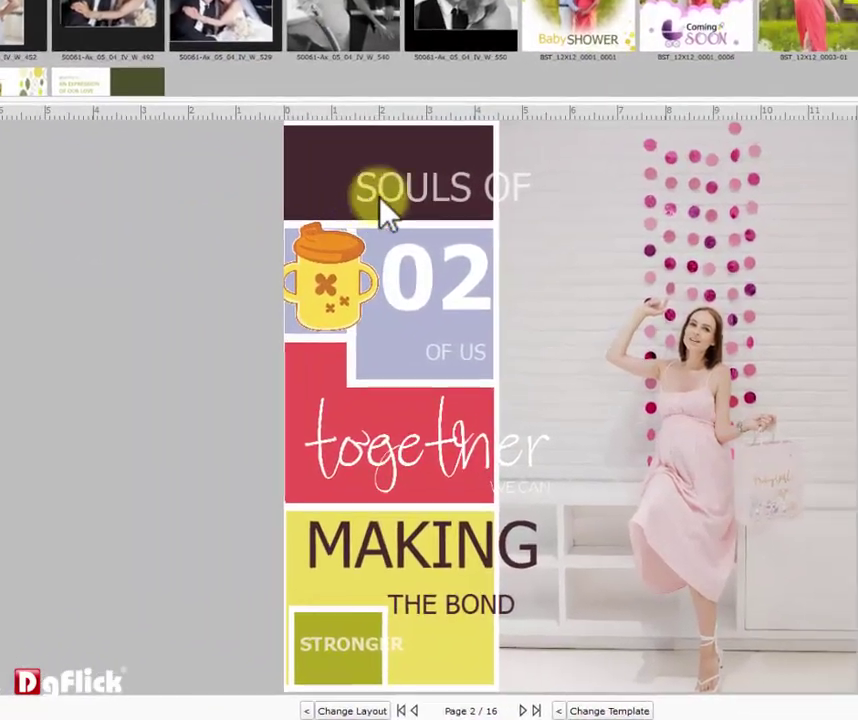
# Shrink the "SOULS OF" and "02" texts on page 2 and position them and "OF US" within their dark and lavender blocks.
pyautogui.click(379, 197)
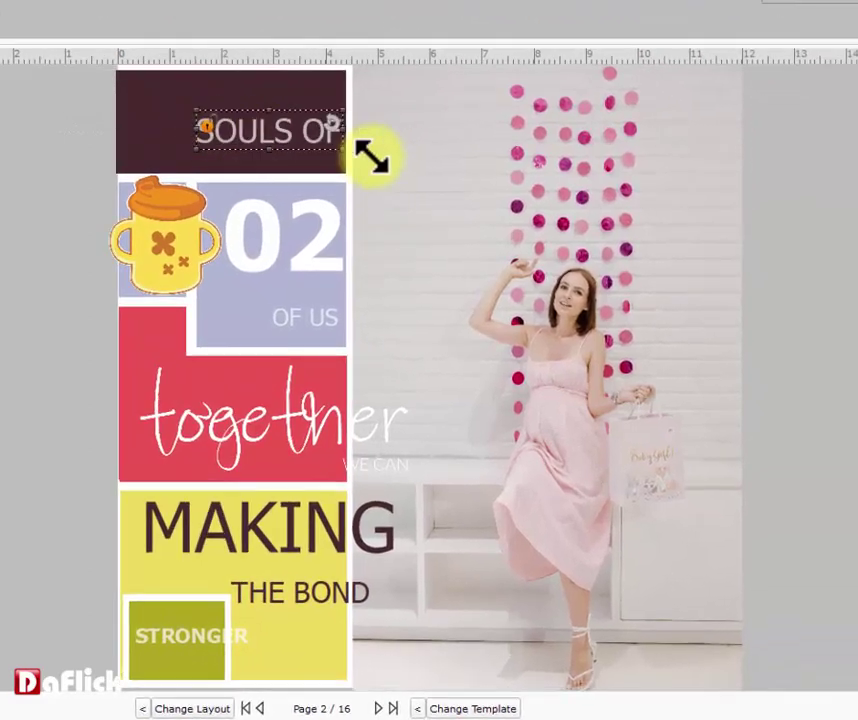
pyautogui.moveTo(371, 157); pyautogui.dragTo(349, 151)
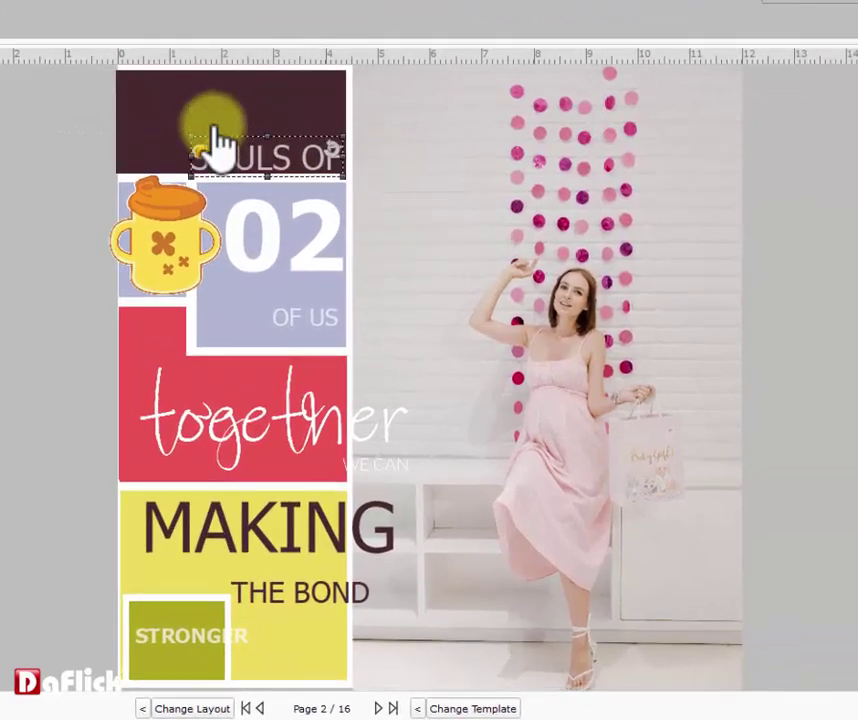
pyautogui.click(304, 258)
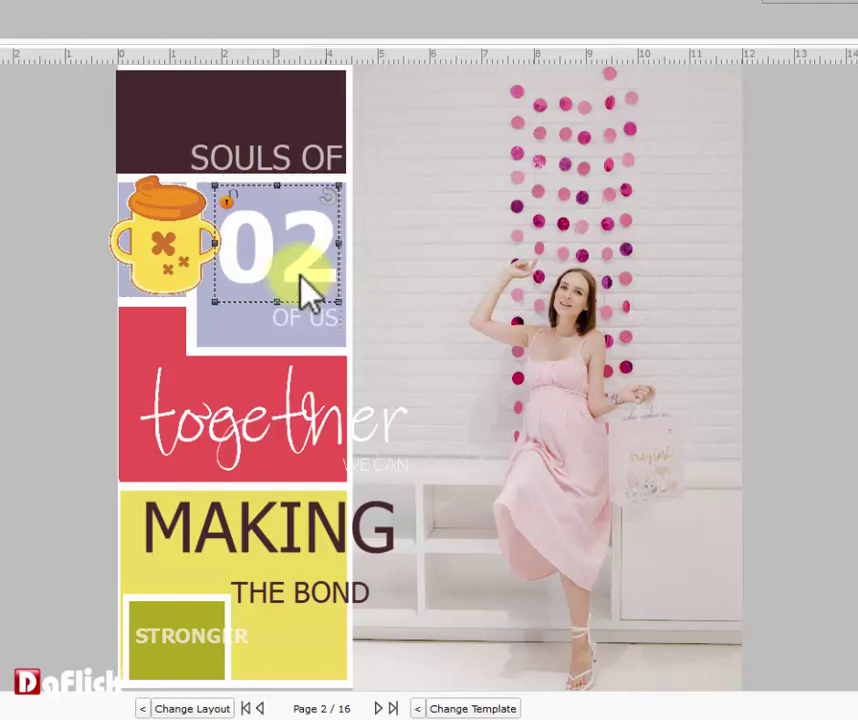
pyautogui.moveTo(215, 187); pyautogui.dragTo(221, 193)
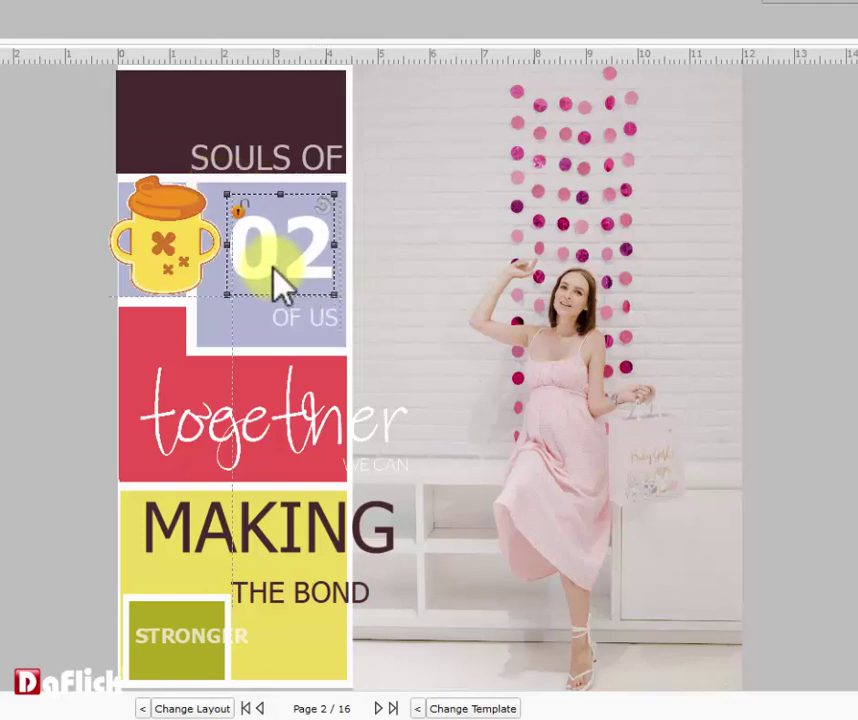
pyautogui.click(288, 315)
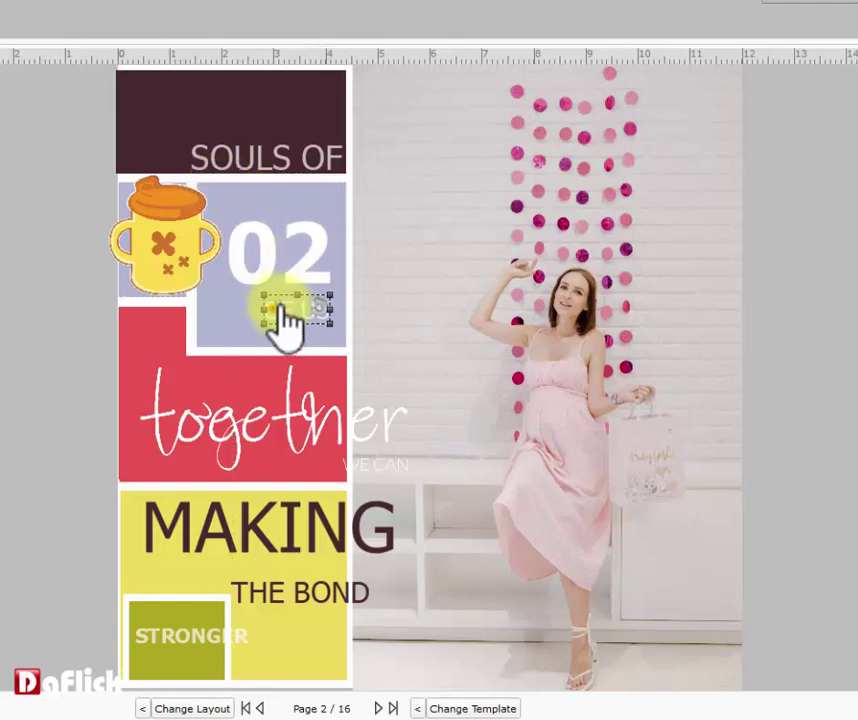
# Shrink the "MAKING" and "THE BOND" texts on page 2 and position them within the width of the yellow block.
pyautogui.click(280, 405)
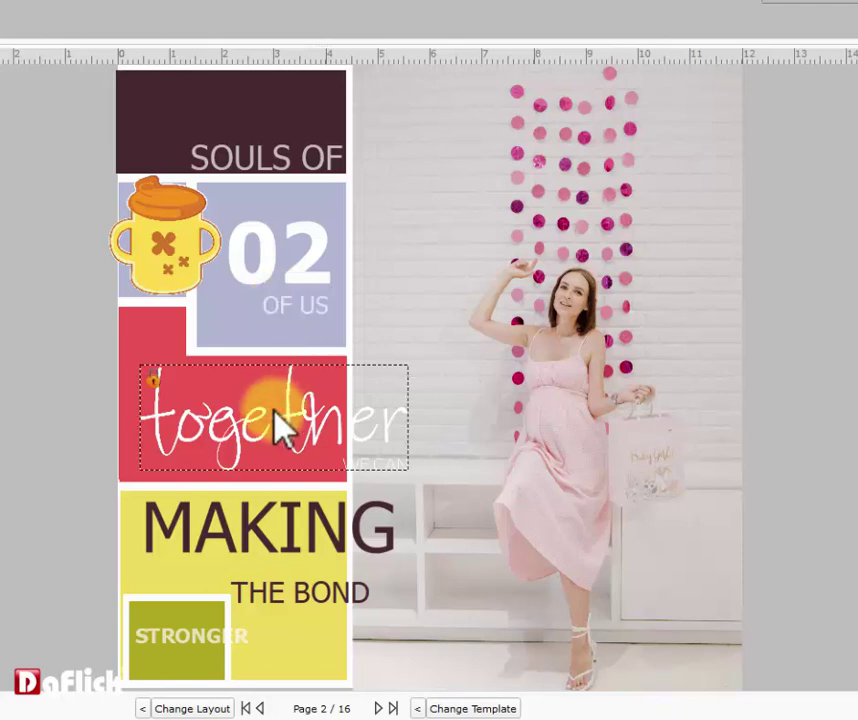
pyautogui.click(243, 590)
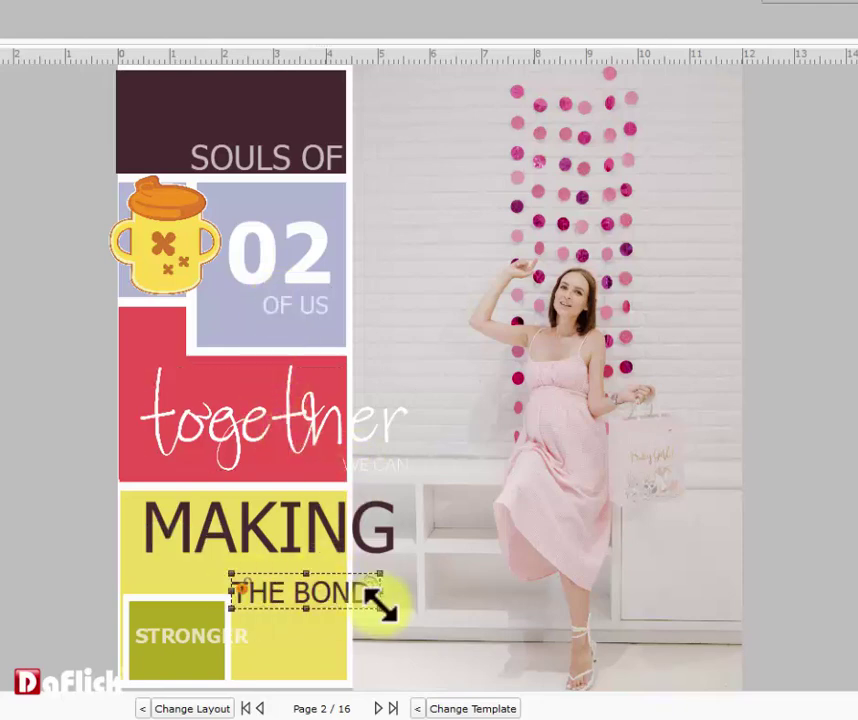
pyautogui.click(249, 536)
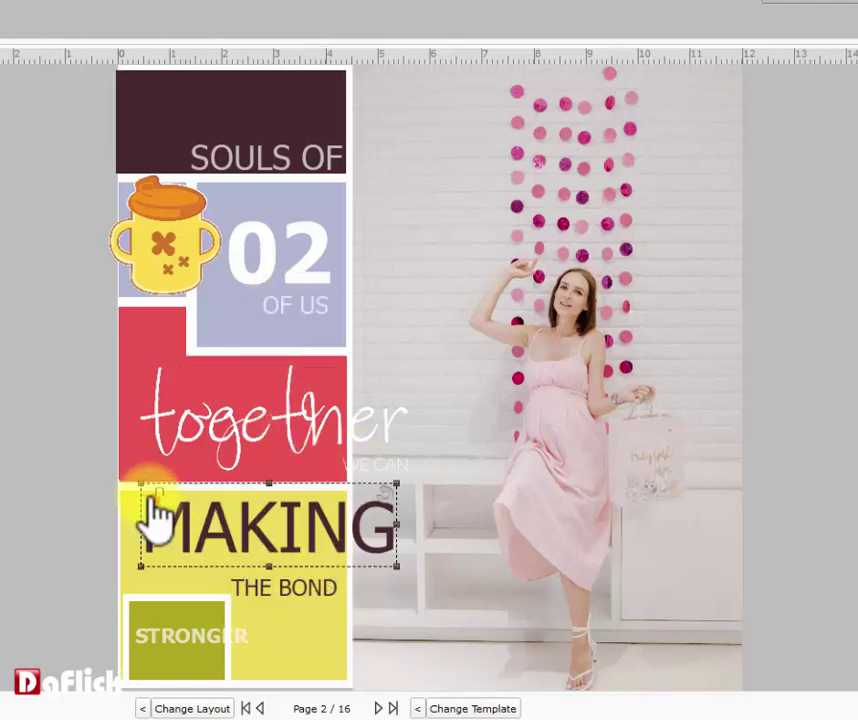
pyautogui.moveTo(388, 562); pyautogui.dragTo(364, 570)
pyautogui.click(283, 598)
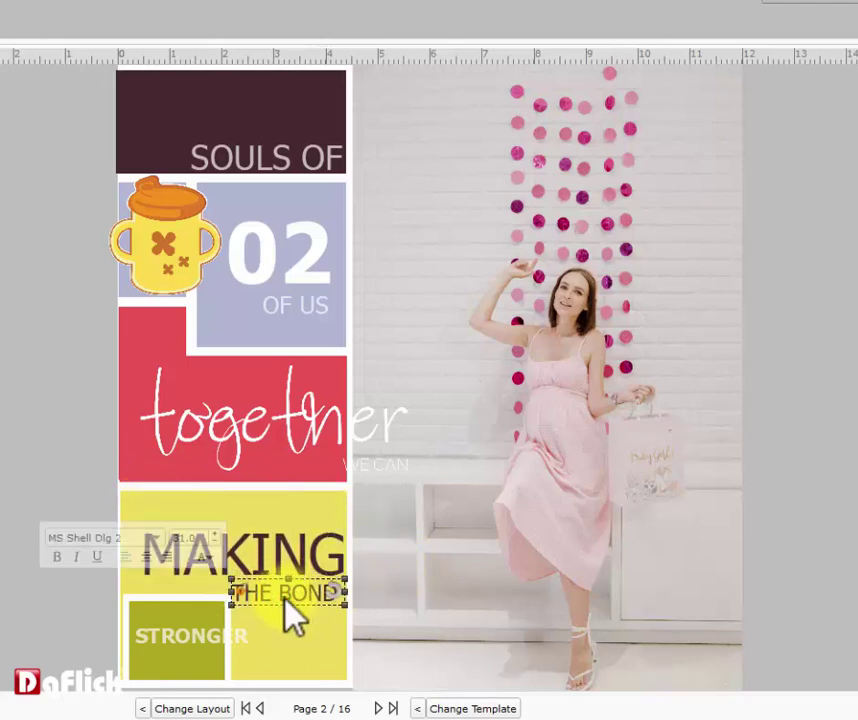
pyautogui.click(305, 547)
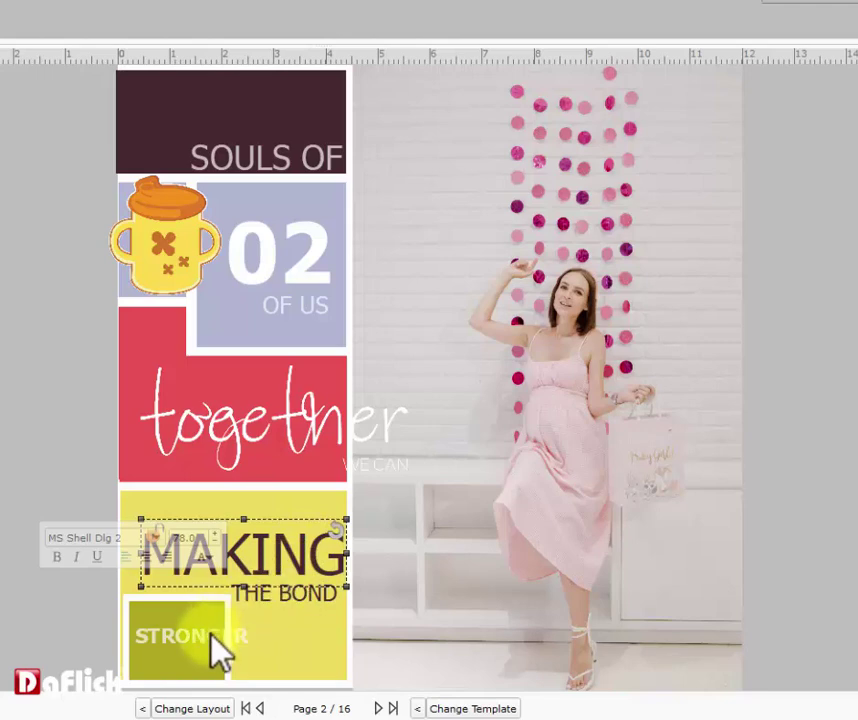
# Shrink the "STRONGER" text on page 2 and position it inside the olive block.
pyautogui.click(146, 635)
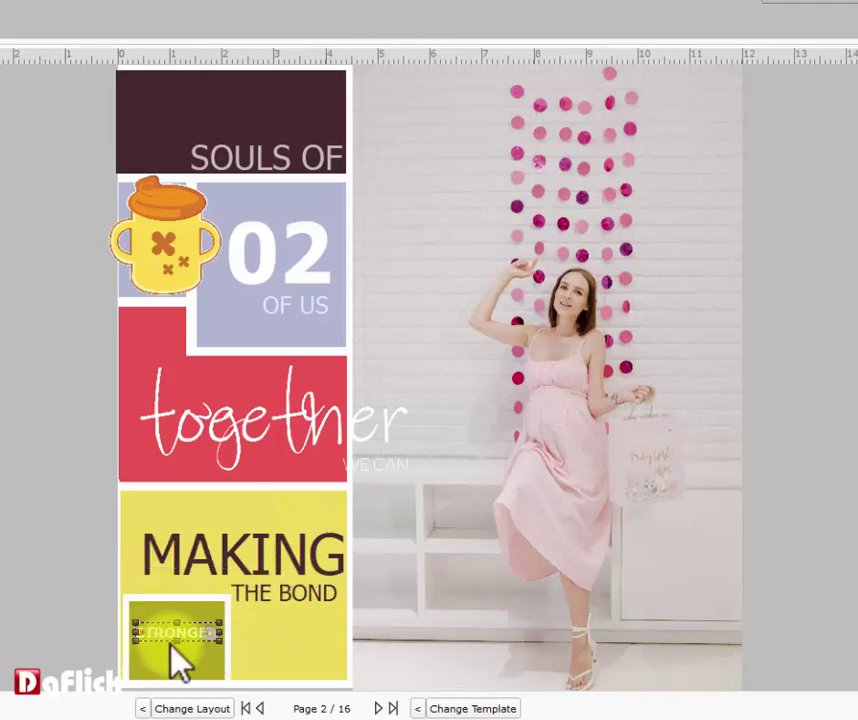
pyautogui.click(58, 546)
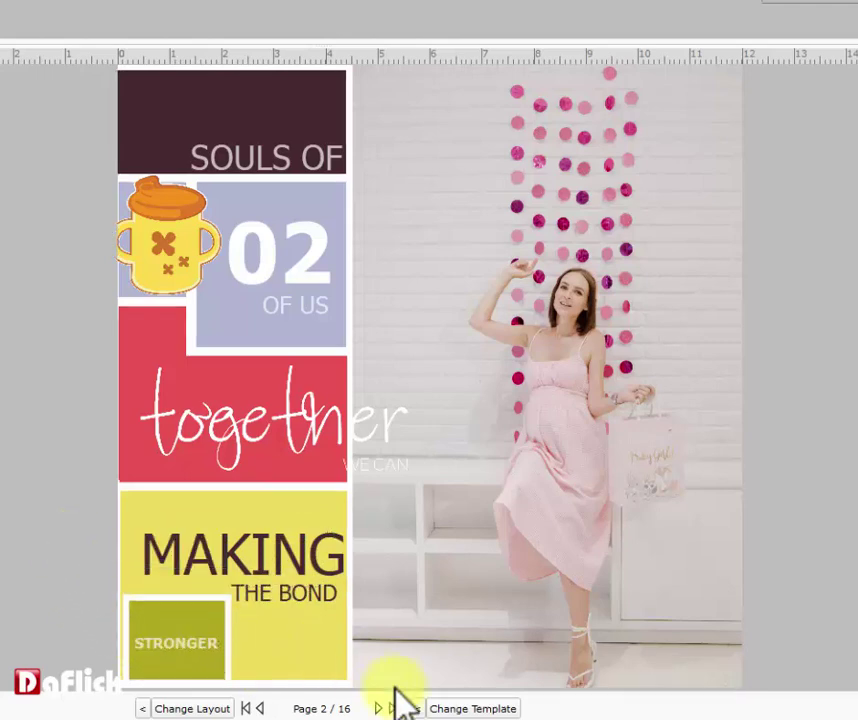
# Apply template BST_12X12_0003-05 to page 3 and replace its dummy photo with the photo of three women celebrating with confetti.
pyautogui.click(385, 708)
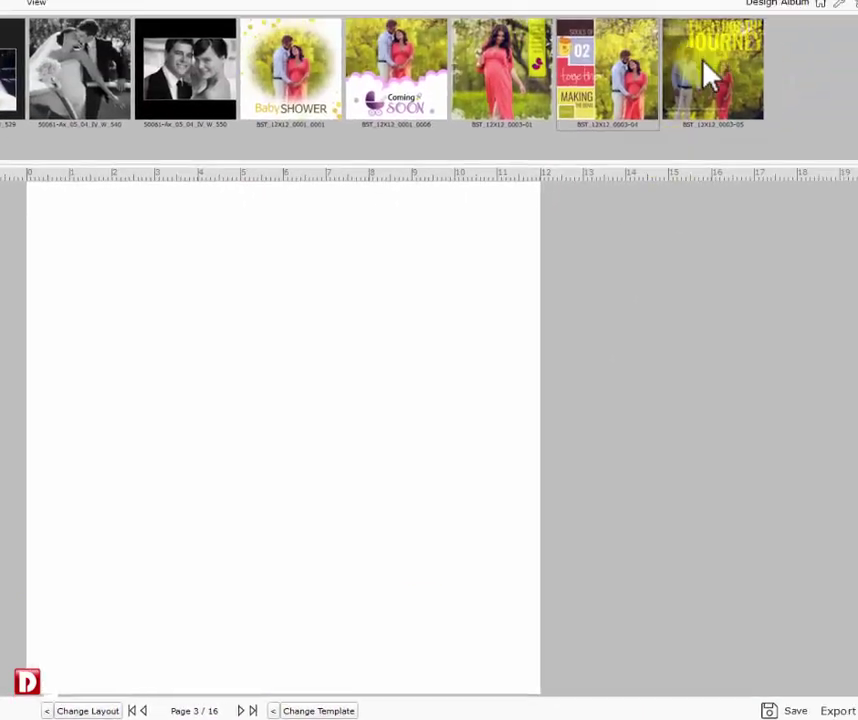
pyautogui.click(686, 85)
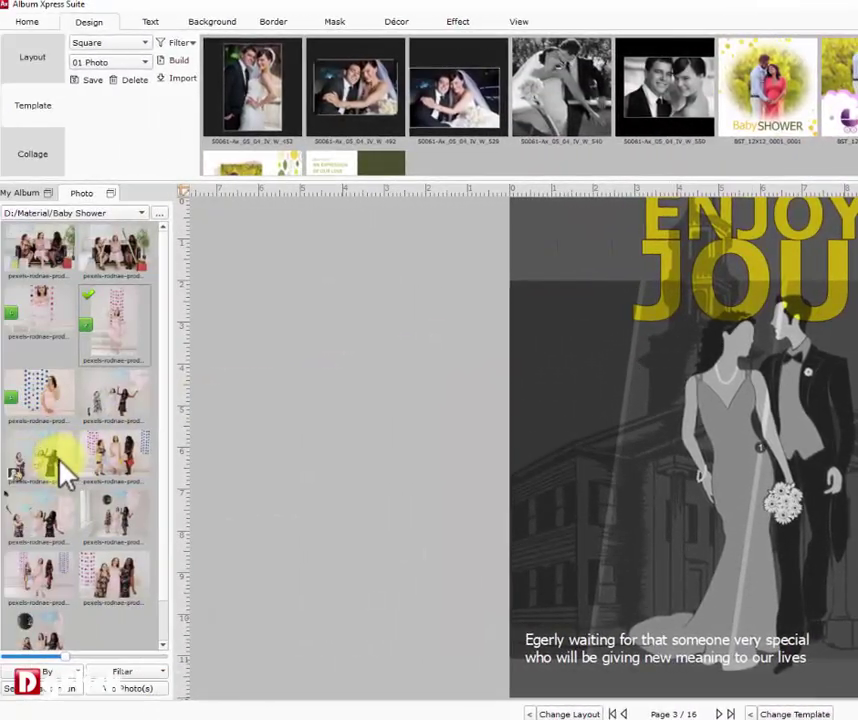
pyautogui.doubleClick(60, 468)
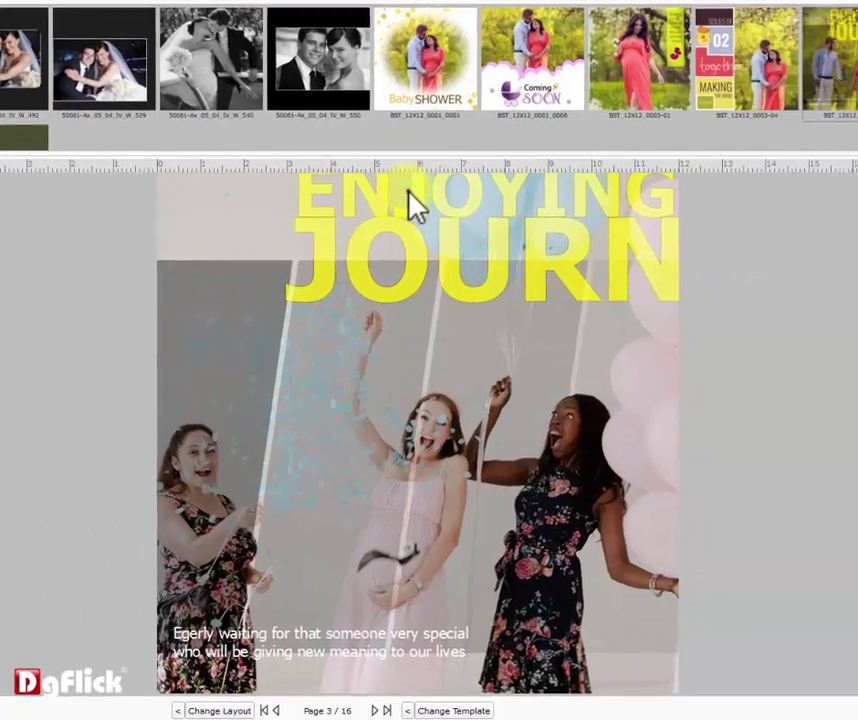
# Shrink the "JOURNEY" and "ENJOYING THE" texts on page 3 so both fit roughly within the page width.
pyautogui.click(410, 197)
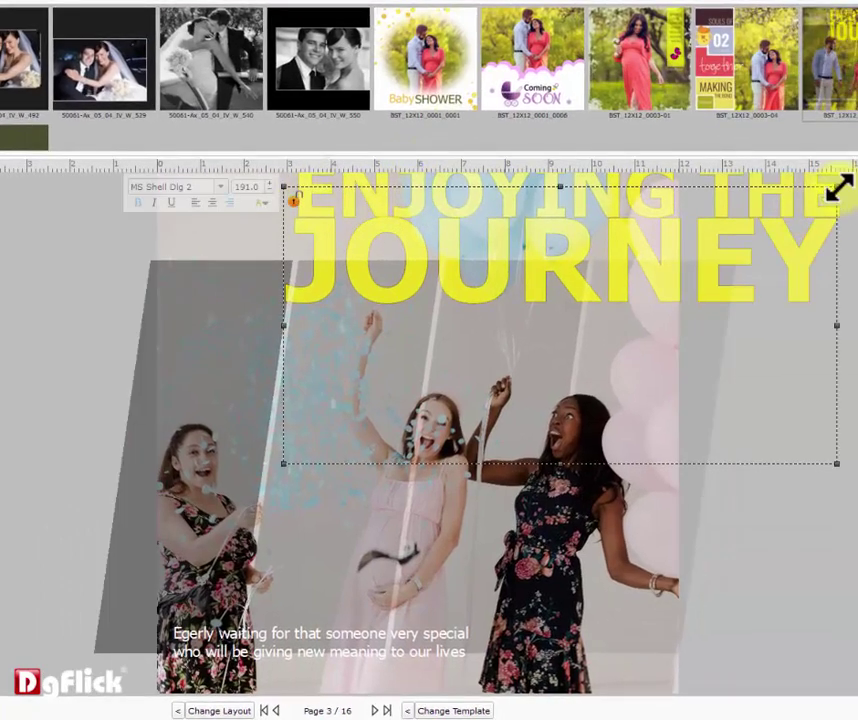
pyautogui.moveTo(838, 186); pyautogui.dragTo(760, 232)
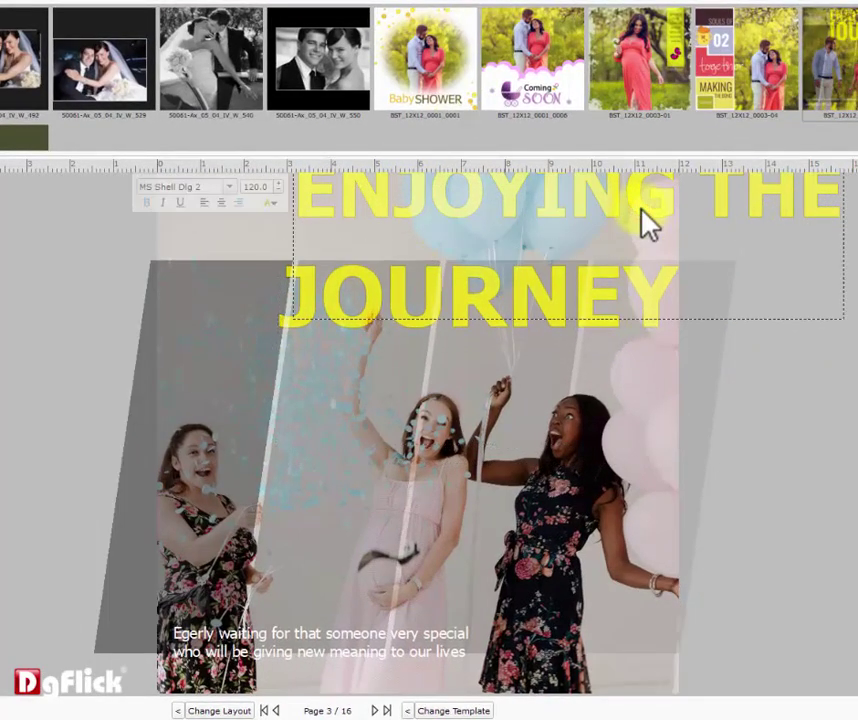
pyautogui.press('Down')
pyautogui.press('Down')
pyautogui.press('Down')
pyautogui.press('Down')
pyautogui.press('Down')
pyautogui.click(305, 226)
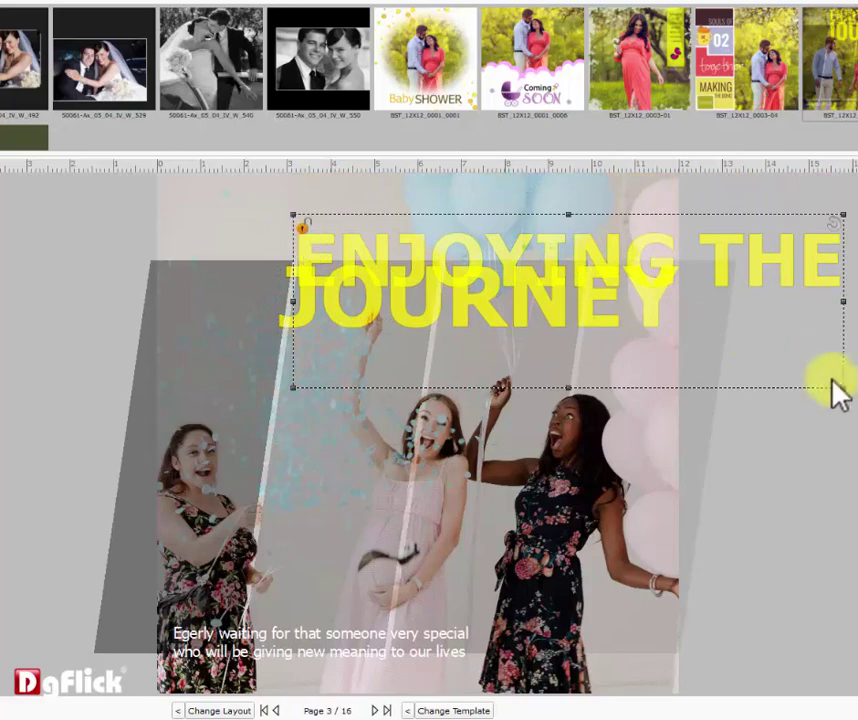
pyautogui.moveTo(835, 392); pyautogui.dragTo(722, 354)
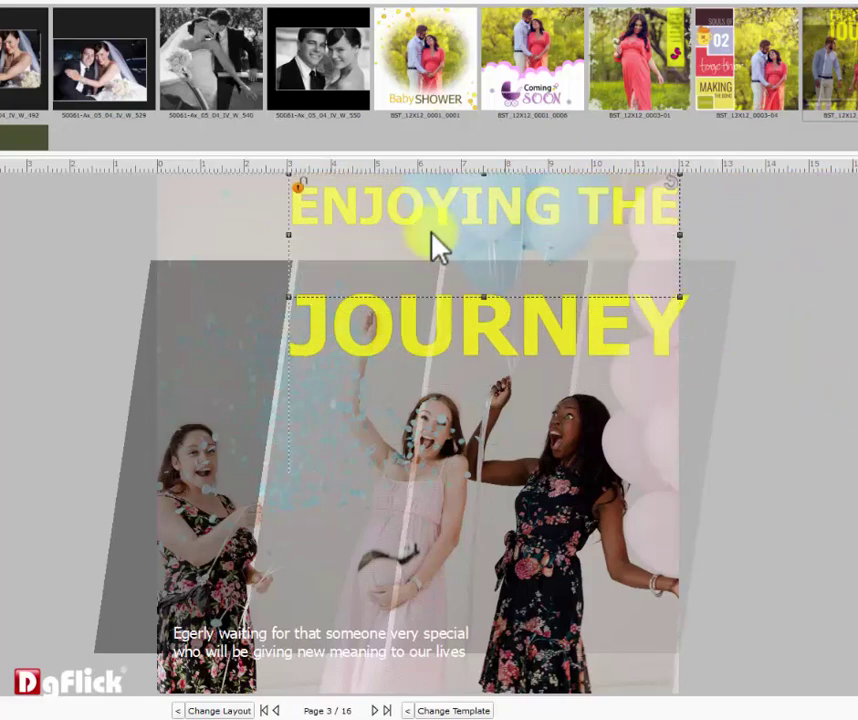
pyautogui.moveTo(288, 297)
pyautogui.mouseDown()
pyautogui.moveTo(264, 310)
pyautogui.moveTo(285, 300)
pyautogui.mouseUp()
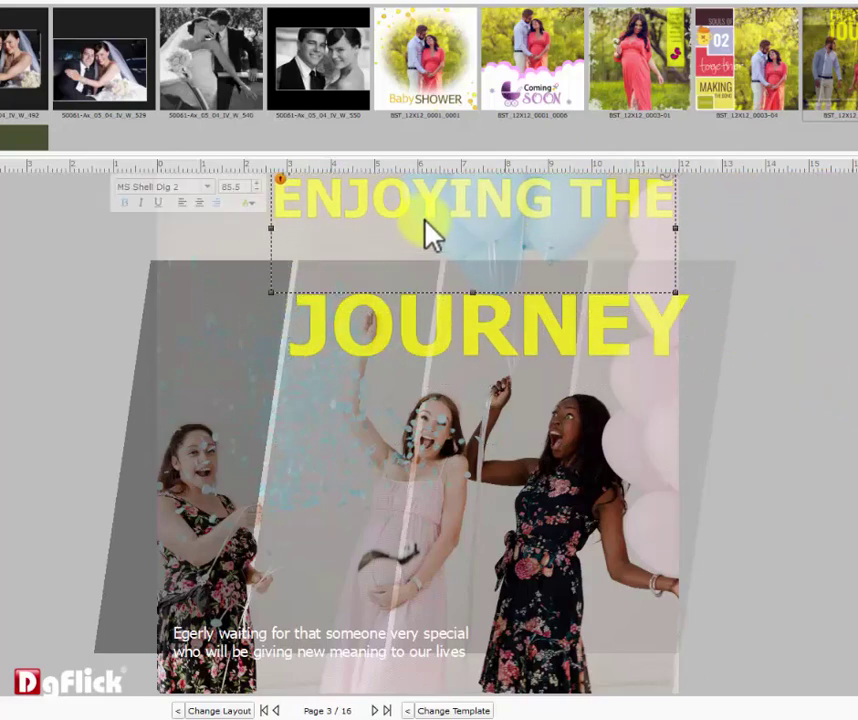
# Place "JOURNEY" directly beneath "ENJOYING THE" at the top of page 3 and match the two lines' widths.
pyautogui.moveTo(428, 236); pyautogui.dragTo(410, 283)
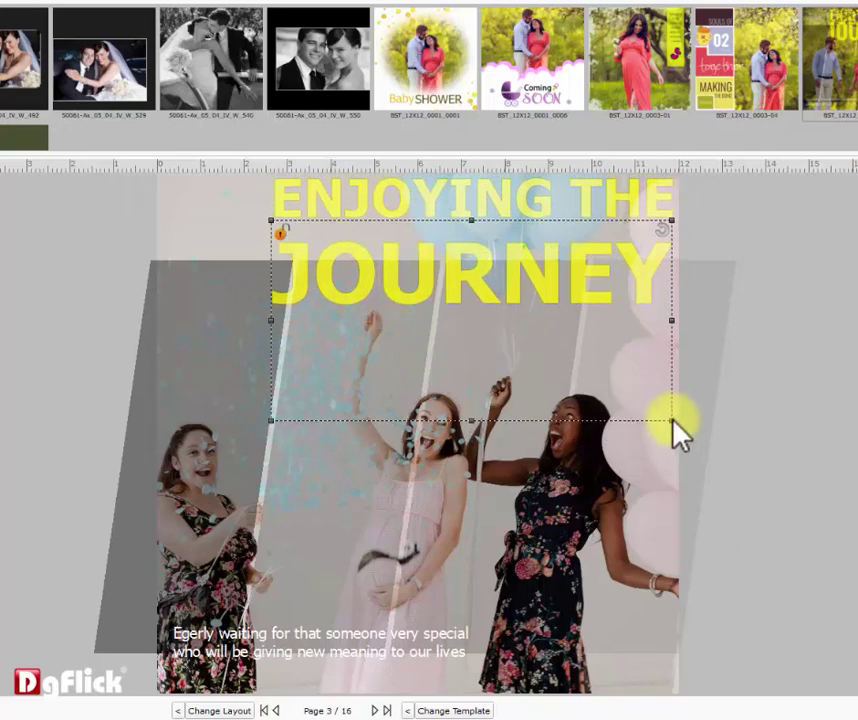
pyautogui.moveTo(680, 432); pyautogui.dragTo(670, 421)
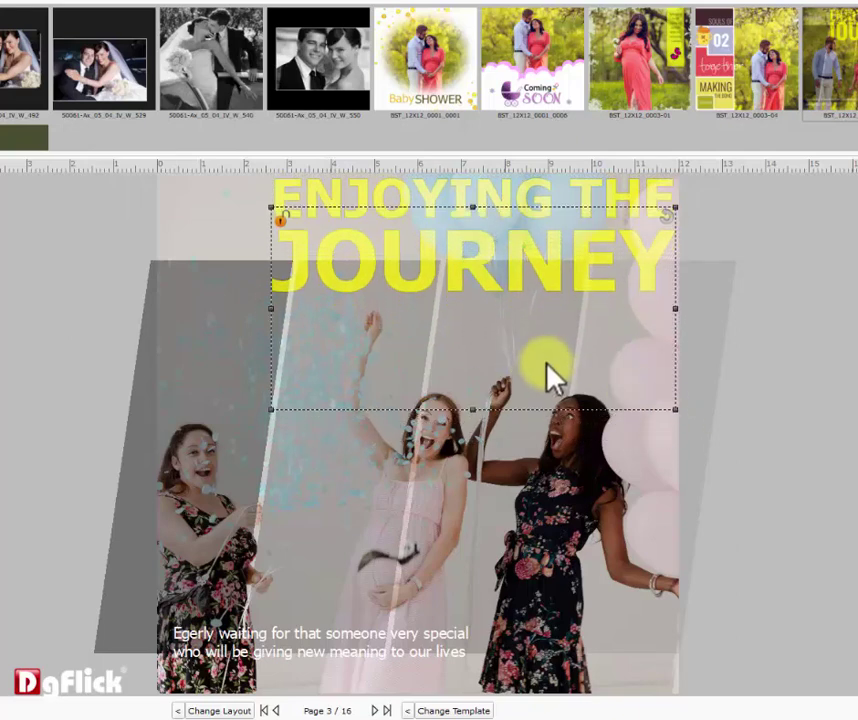
pyautogui.press('Up')
pyautogui.keyDown('ctrl'); pyautogui.click(510, 186); pyautogui.keyUp('ctrl')
pyautogui.click(749, 375)
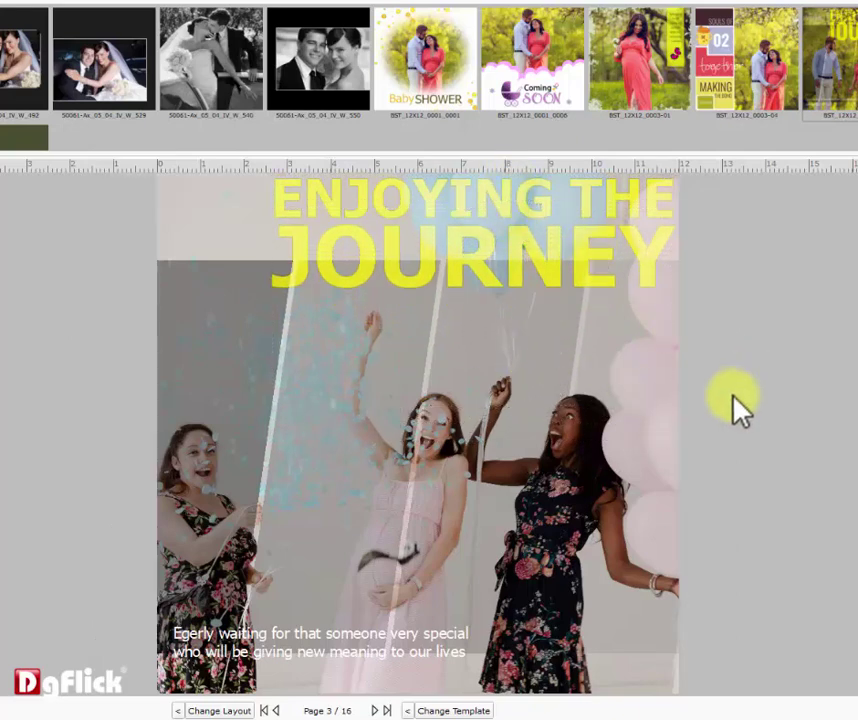
# Apply template BST_12X12_0003-09 to page 4 and replace its dummy photo with the blue-dots photo.
pyautogui.click(375, 709)
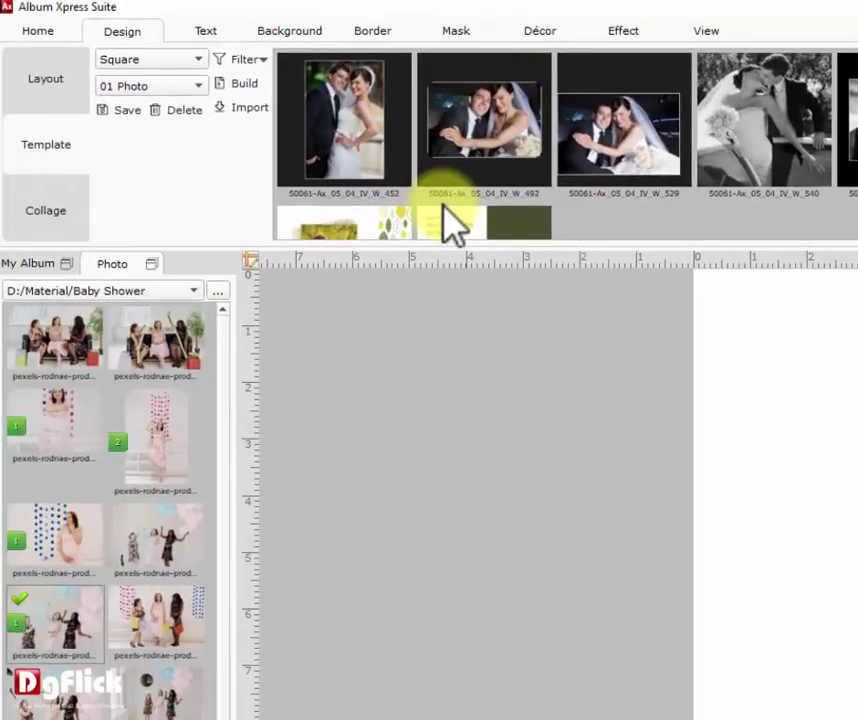
pyautogui.scroll(-1, 400, 180)
pyautogui.doubleClick(340, 150)
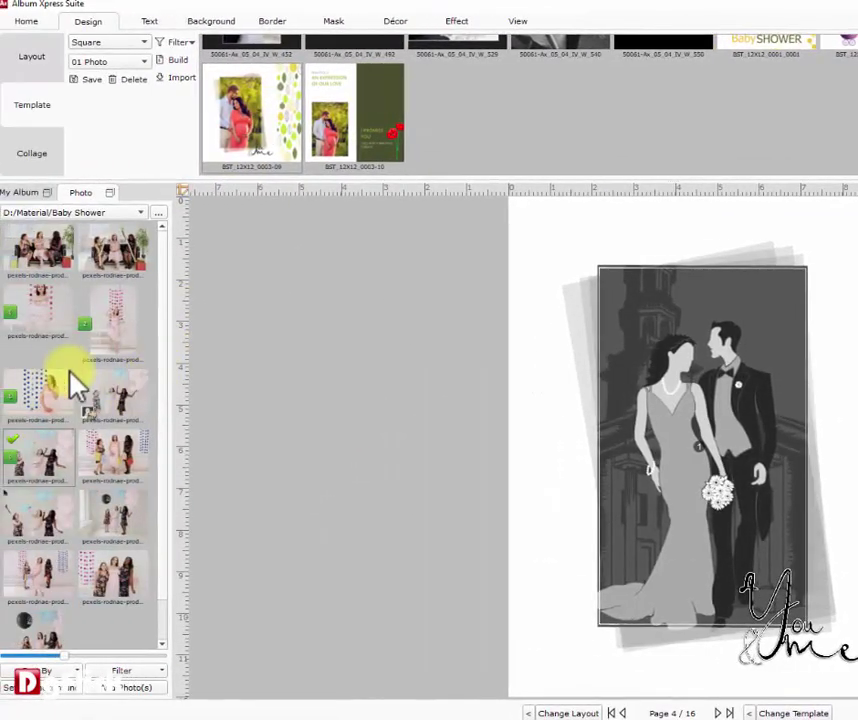
pyautogui.doubleClick(54, 384)
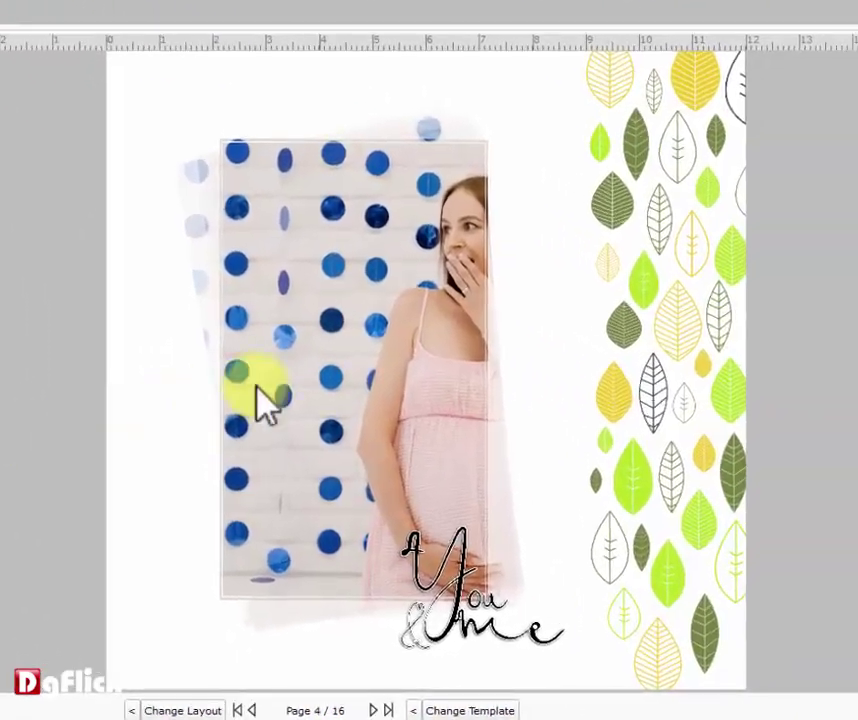
# Shift the blue-dots photo inside its frame on page 4 so the woman is centred.
pyautogui.click(316, 375)
pyautogui.moveTo(316, 375); pyautogui.dragTo(132, 385)
pyautogui.click(96, 390)
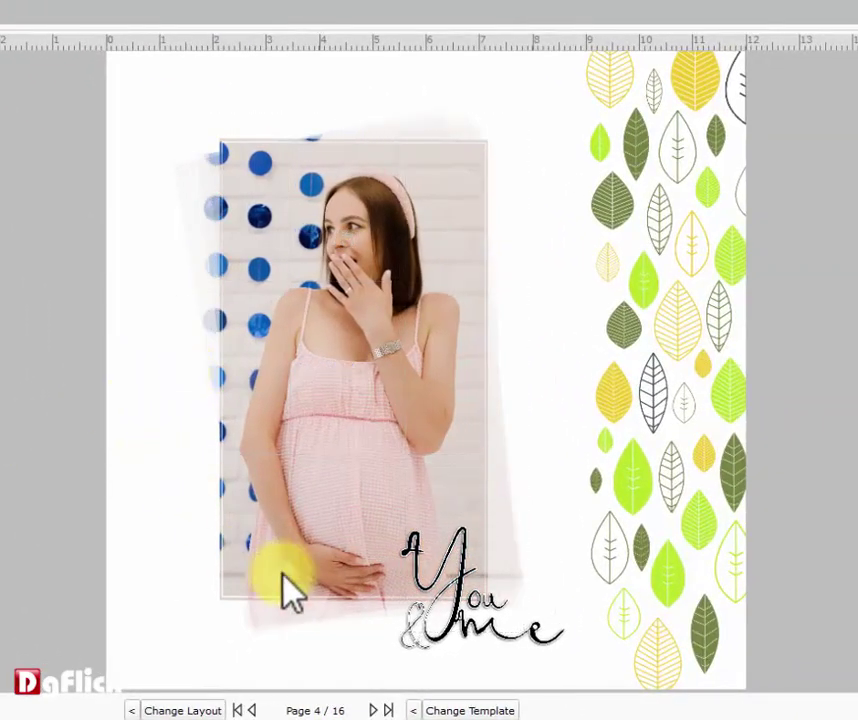
# Apply template BST_12X12_0003-10 to page 5 and replace its dummy photo with the photo of three women holding the black balloon.
pyautogui.click(376, 710)
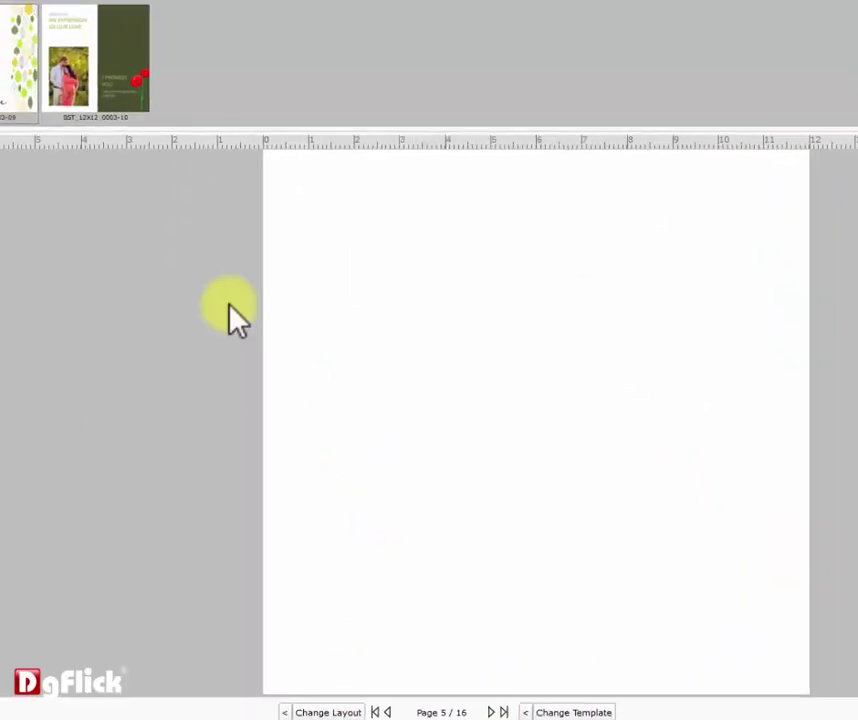
pyautogui.click(178, 104)
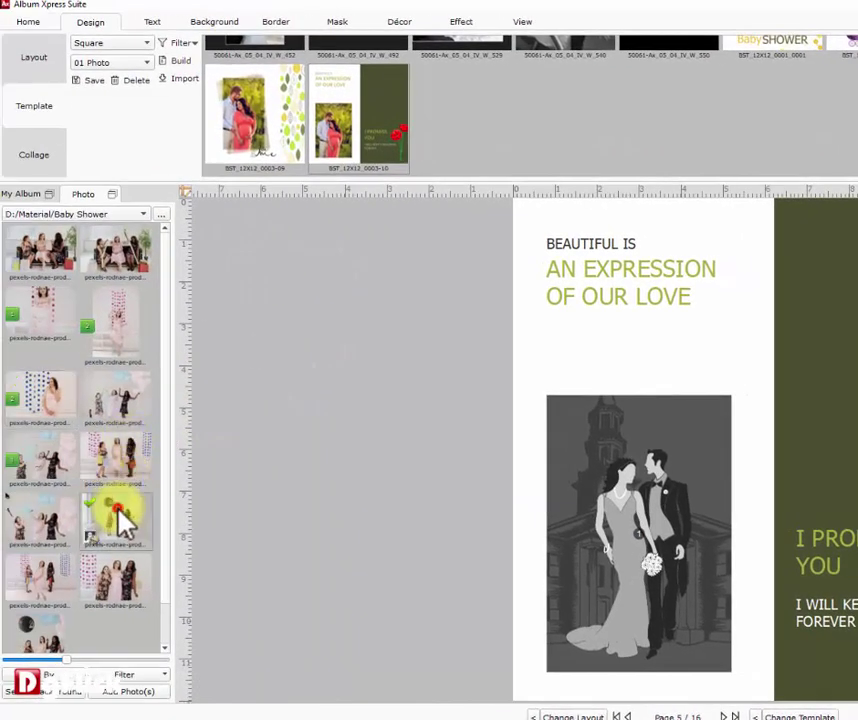
pyautogui.doubleClick(118, 510)
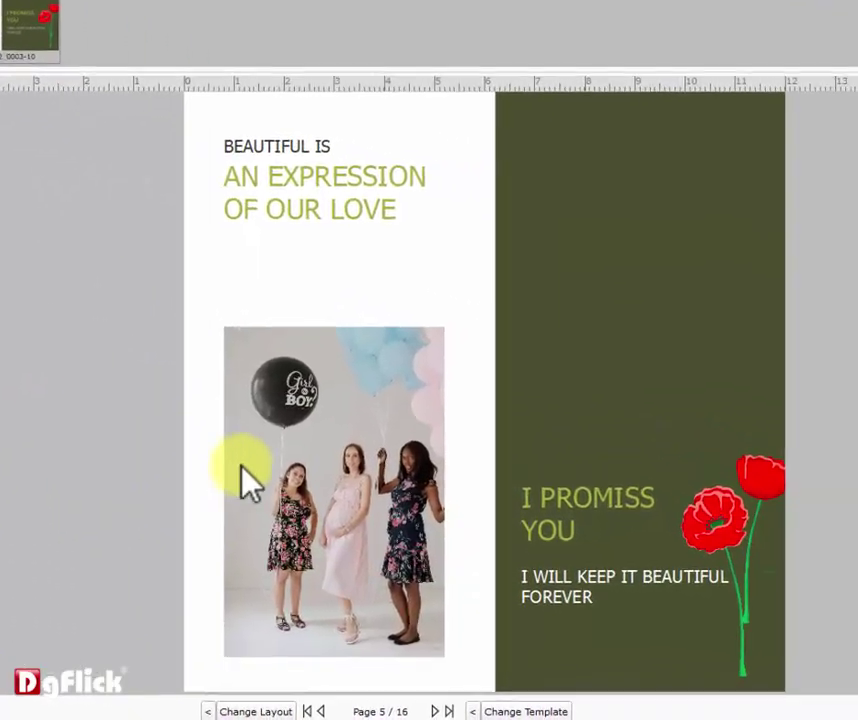
# Shift the balloon photo inside its frame on page 5 so all three women fit within it.
pyautogui.click(622, 502)
pyautogui.moveTo(288, 483); pyautogui.dragTo(150, 480)
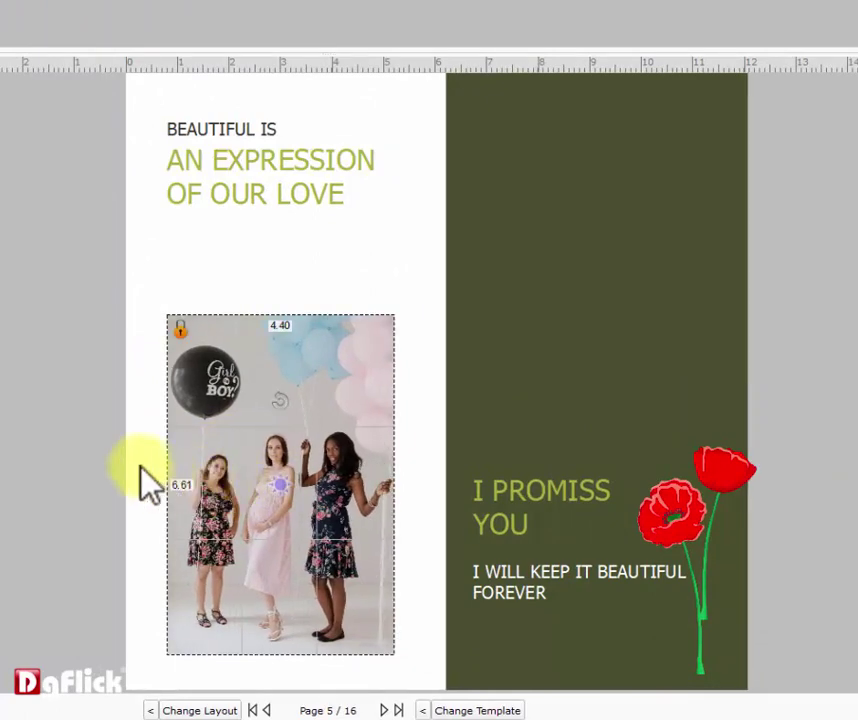
pyautogui.click(82, 450)
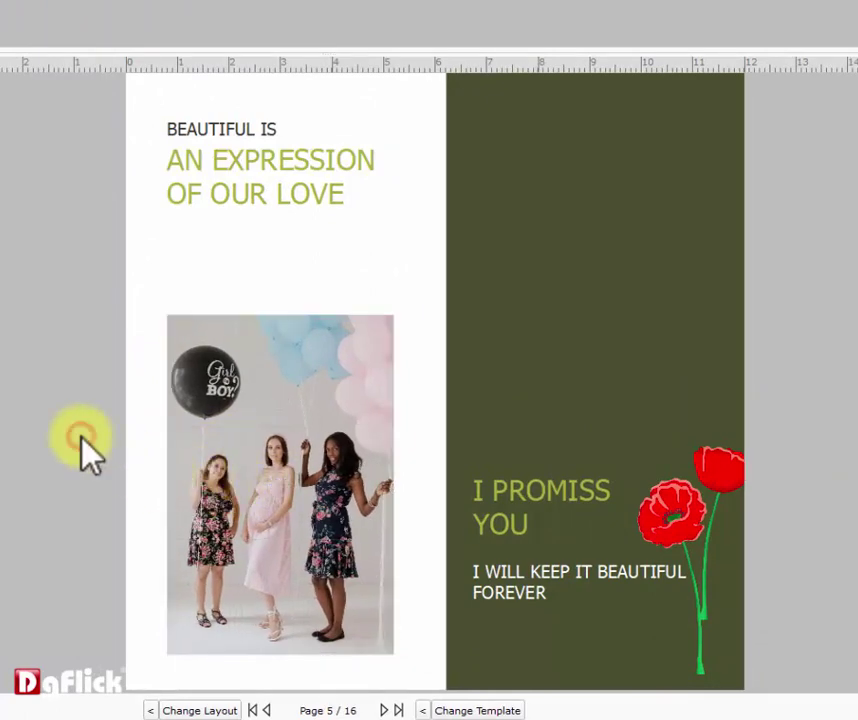
# Switch to the square two-photo templates and apply BST_12X12_0003-02 to page 6.
pyautogui.click(389, 710)
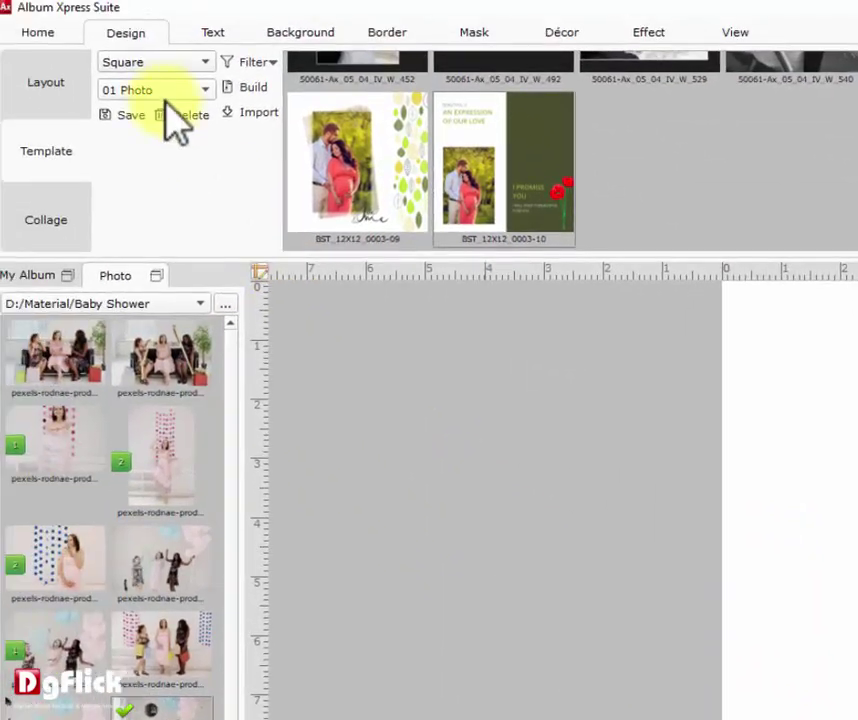
pyautogui.click(160, 92)
pyautogui.click(163, 110)
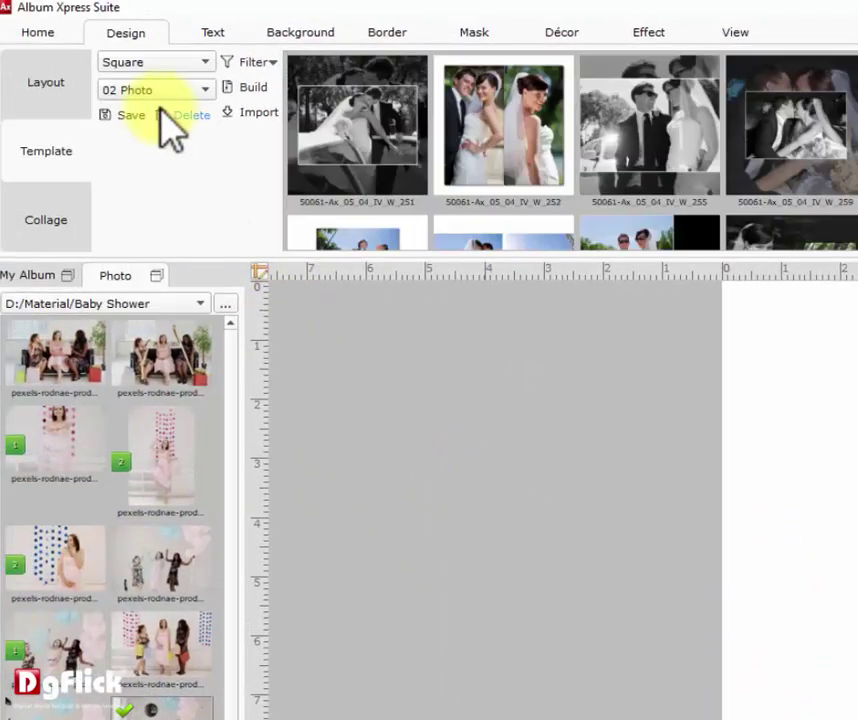
pyautogui.scroll(-5, 447, 170)
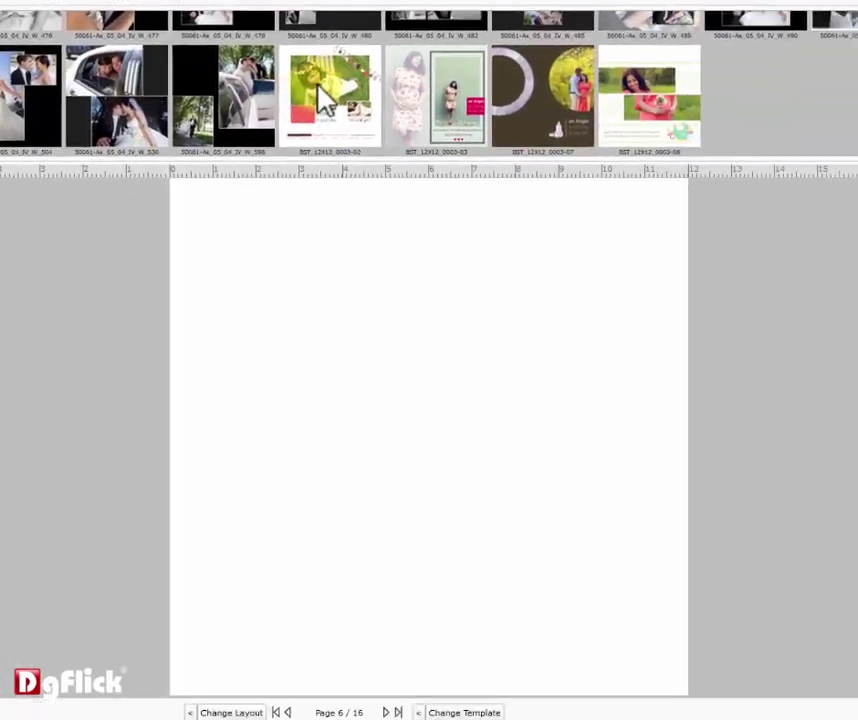
pyautogui.doubleClick(318, 90)
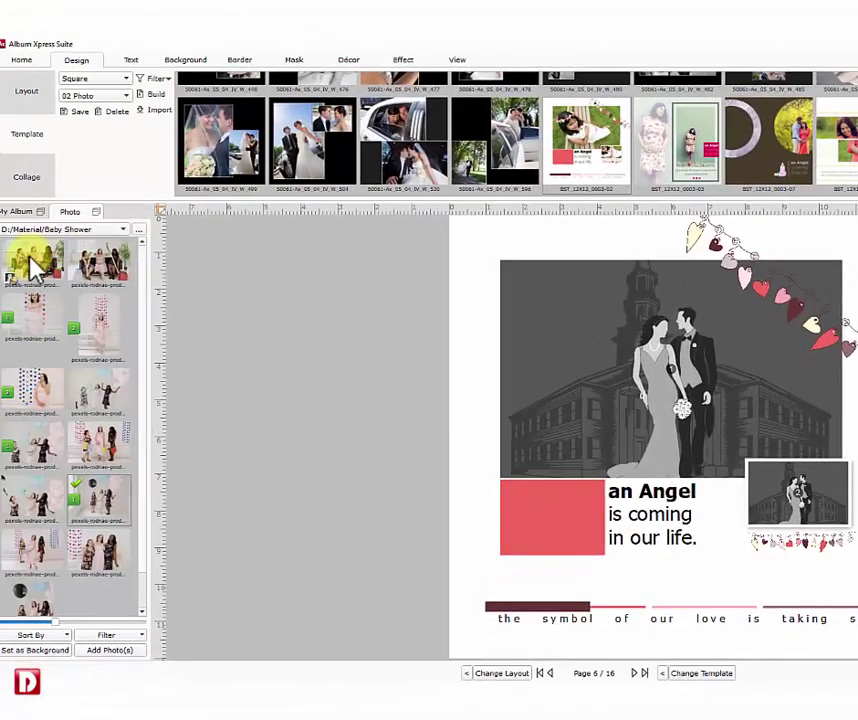
# Fill page 6's large frame with the gift-opening sofa photo, nudged slightly upward, and its small frame with the photo of three standing women.
pyautogui.doubleClick(28, 258)
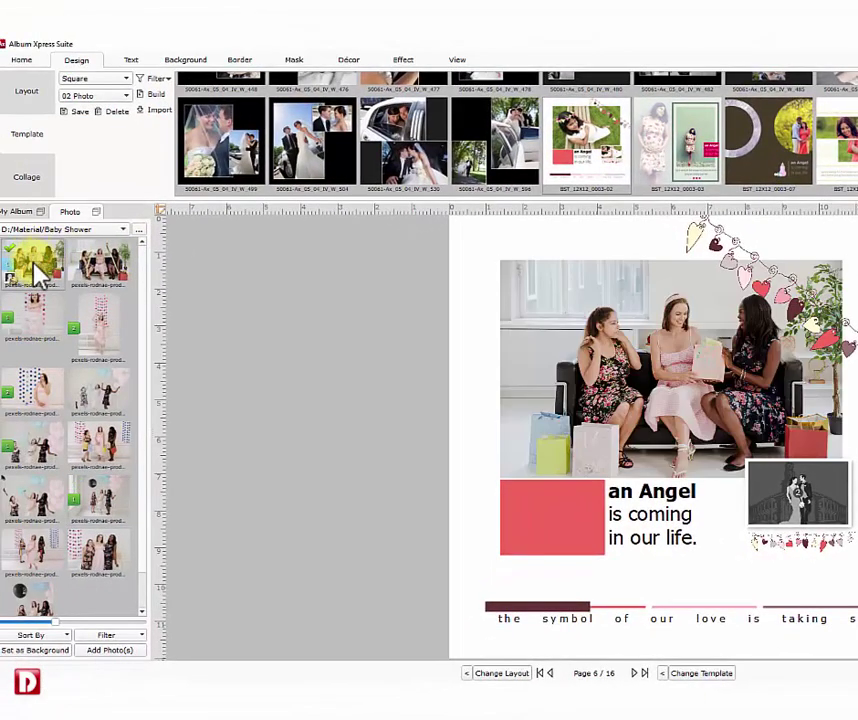
pyautogui.doubleClick(84, 443)
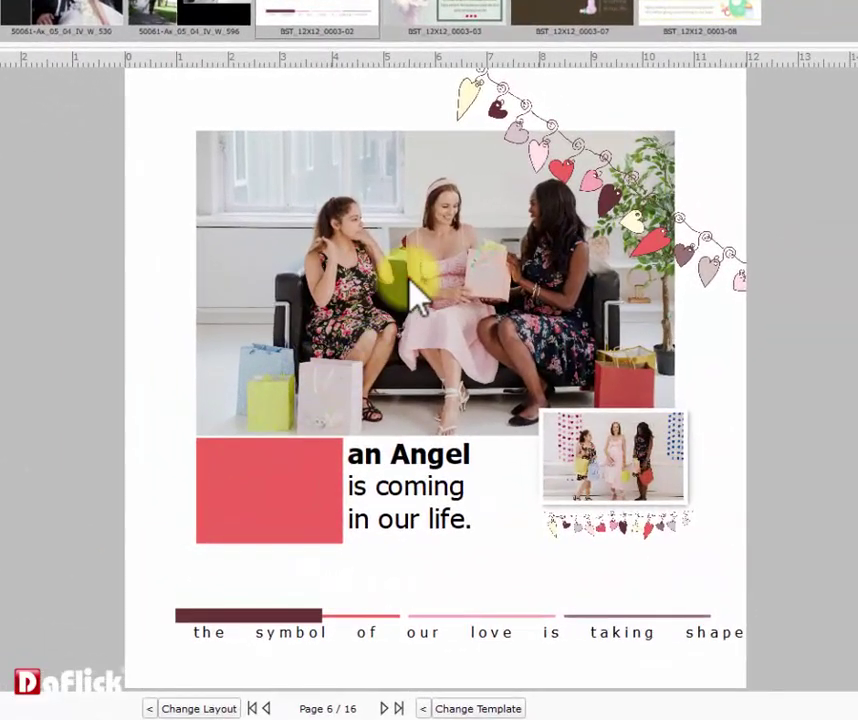
pyautogui.click(409, 280)
pyautogui.moveTo(421, 287); pyautogui.dragTo(365, 235)
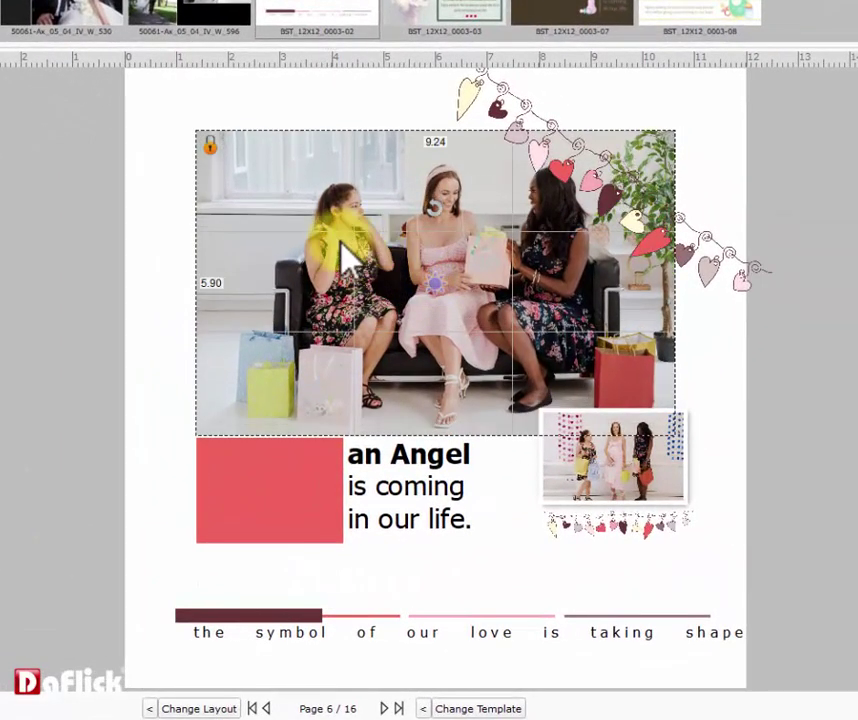
pyautogui.click(88, 318)
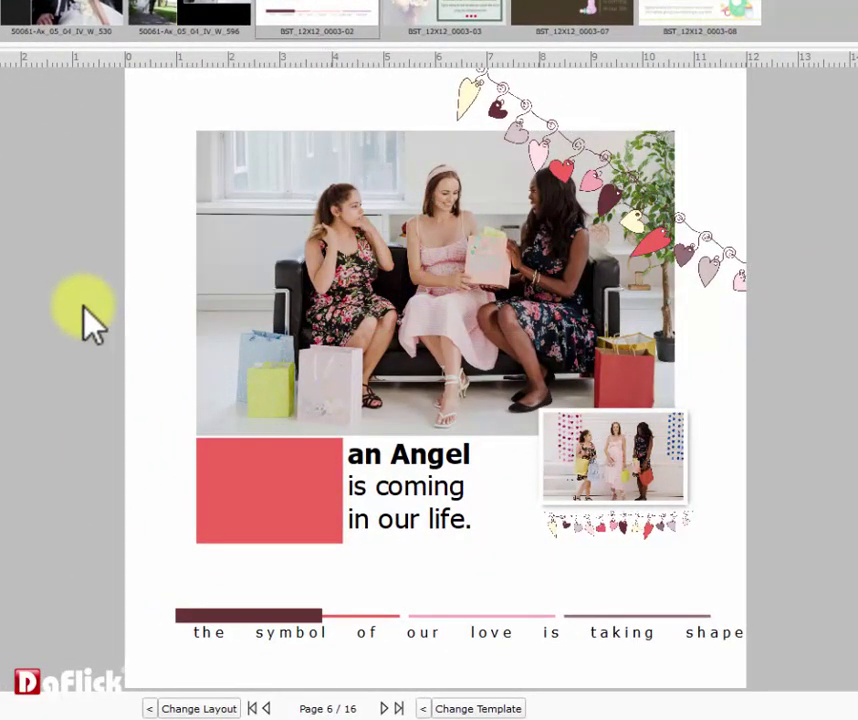
# Apply template BST_12X12_0003-03 to page 7, using the blue-dots photo as backdrop and the full-length pink-dots photo in the inner frame.
pyautogui.click(389, 707)
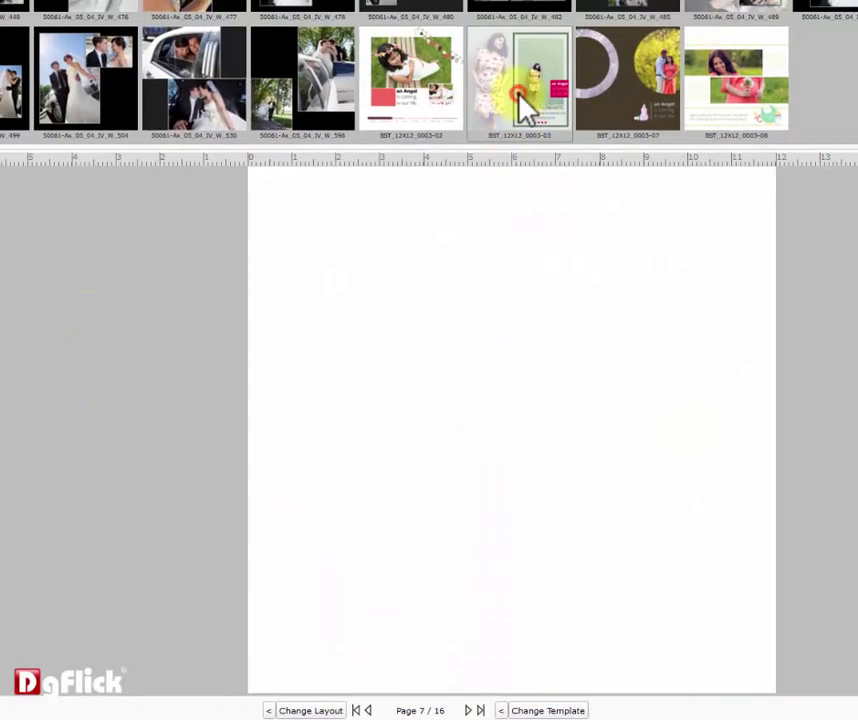
pyautogui.click(527, 105)
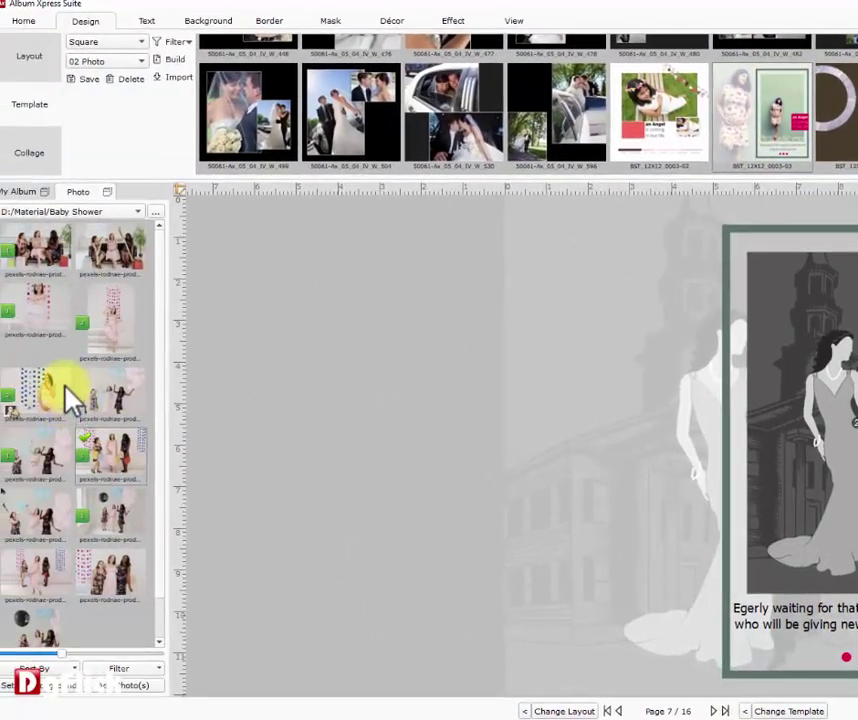
pyautogui.doubleClick(36, 389)
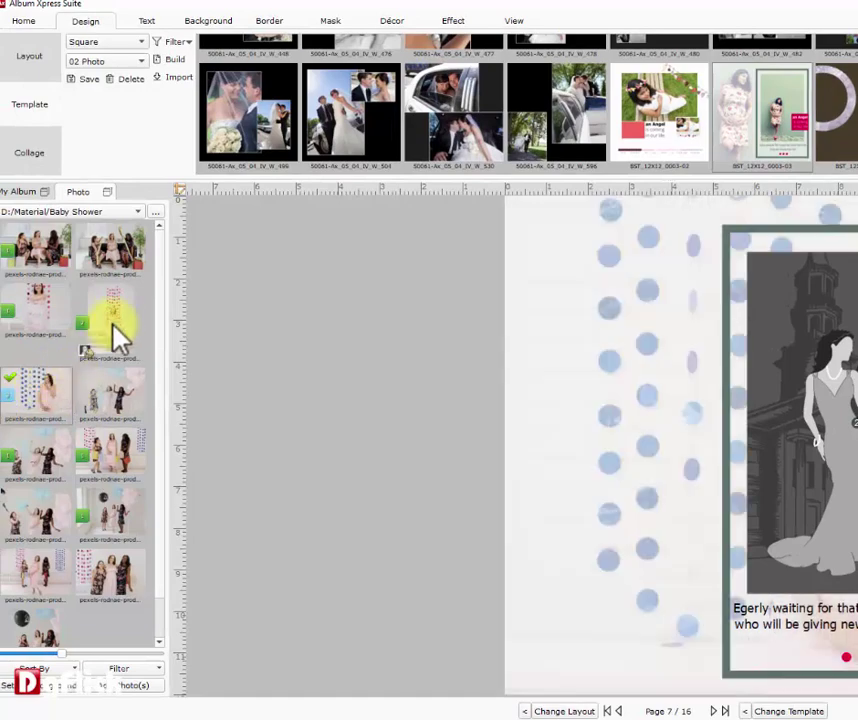
pyautogui.doubleClick(116, 320)
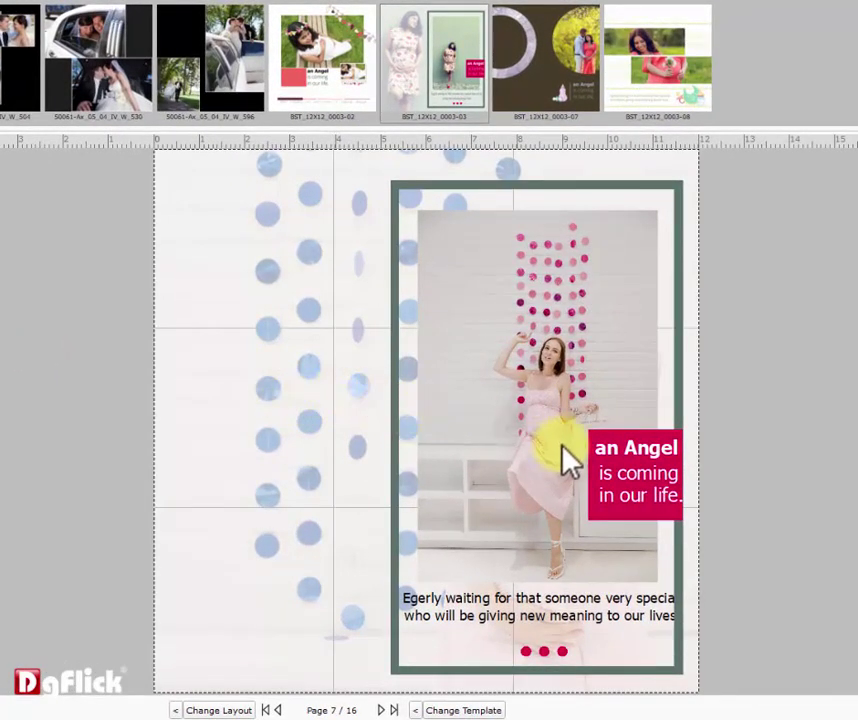
# Move the whole framed photo group with its texts off page 7 to the right, uncovering the blue-dots backdrop.
pyautogui.moveTo(774, 666); pyautogui.dragTo(356, 232)
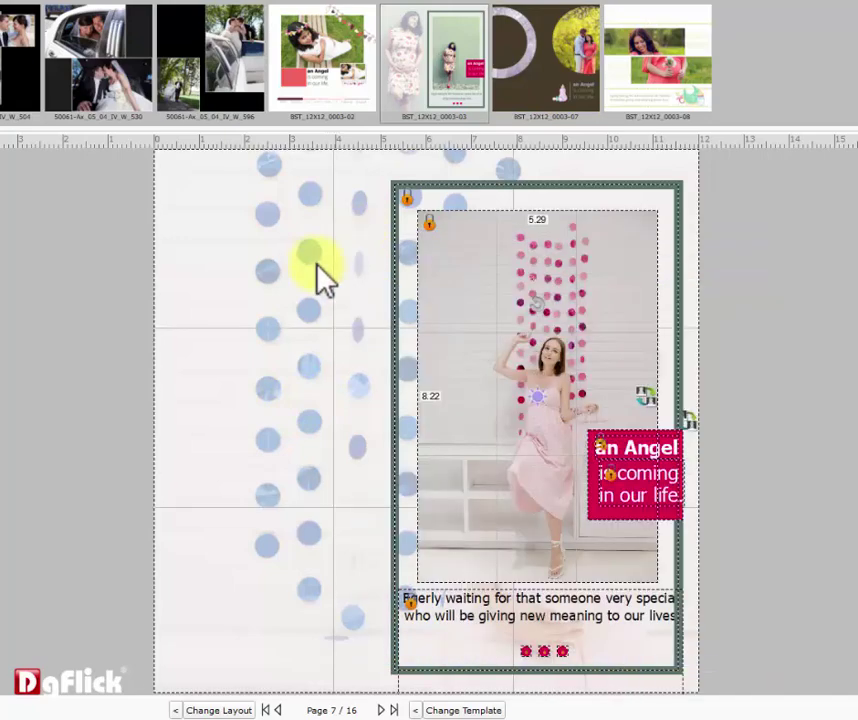
pyautogui.press('Right')
pyautogui.press('Right')
pyautogui.press('Right')
pyautogui.press('Right')
pyautogui.press('Right')
pyautogui.press('Right')
pyautogui.press('Right')
pyautogui.press('Right')
pyautogui.press('Right')
pyautogui.press('Right')
# Enlarge page 7's backdrop photo and shift it left so the pregnant woman fills the left half of the page.
pyautogui.click(405, 404)
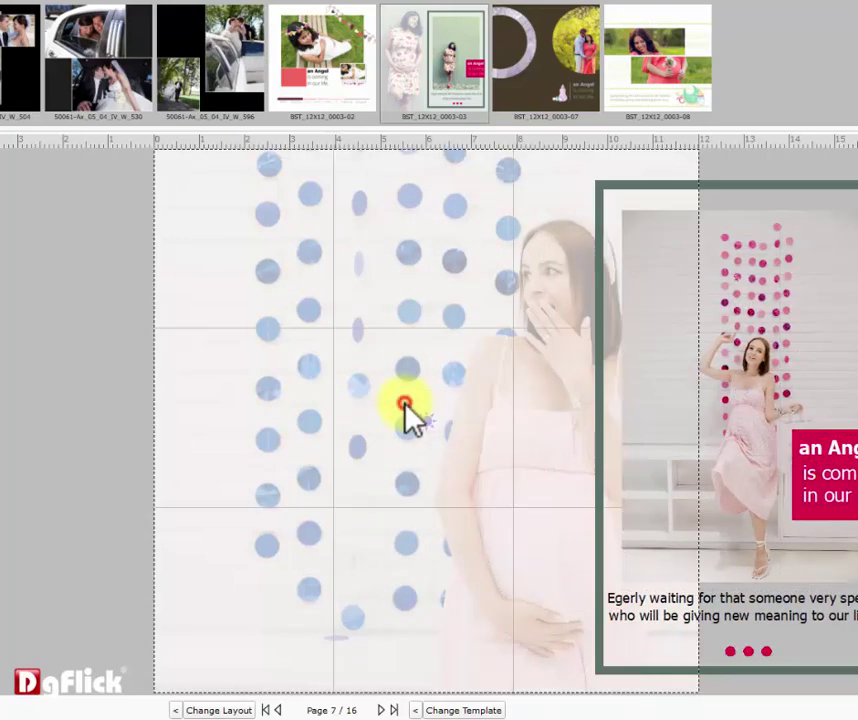
pyautogui.moveTo(420, 420); pyautogui.dragTo(100, 402)
pyautogui.scroll(3, 423, 445)
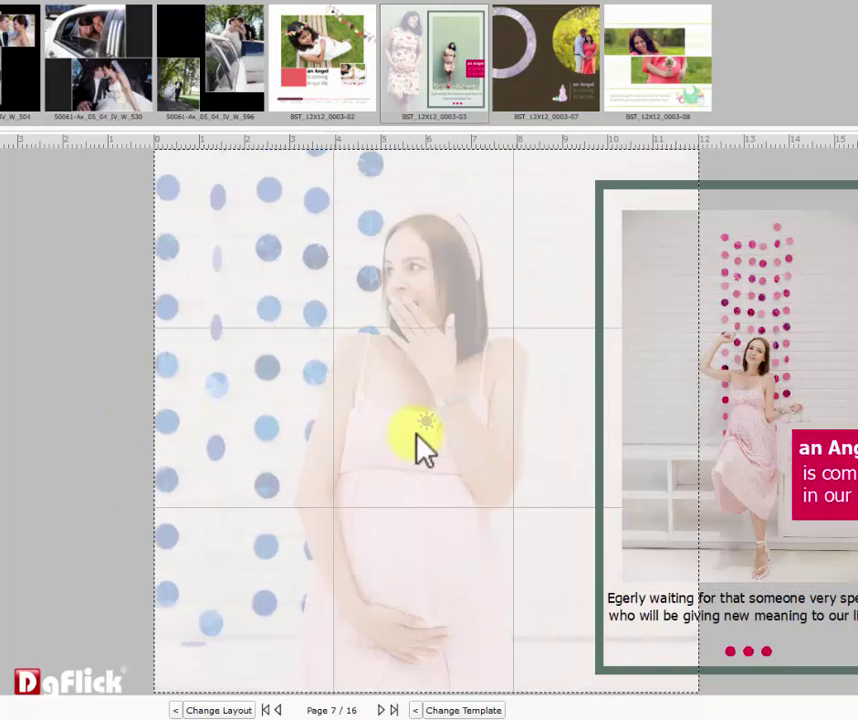
pyautogui.moveTo(418, 434); pyautogui.dragTo(278, 398)
pyautogui.scroll(2, 420, 425)
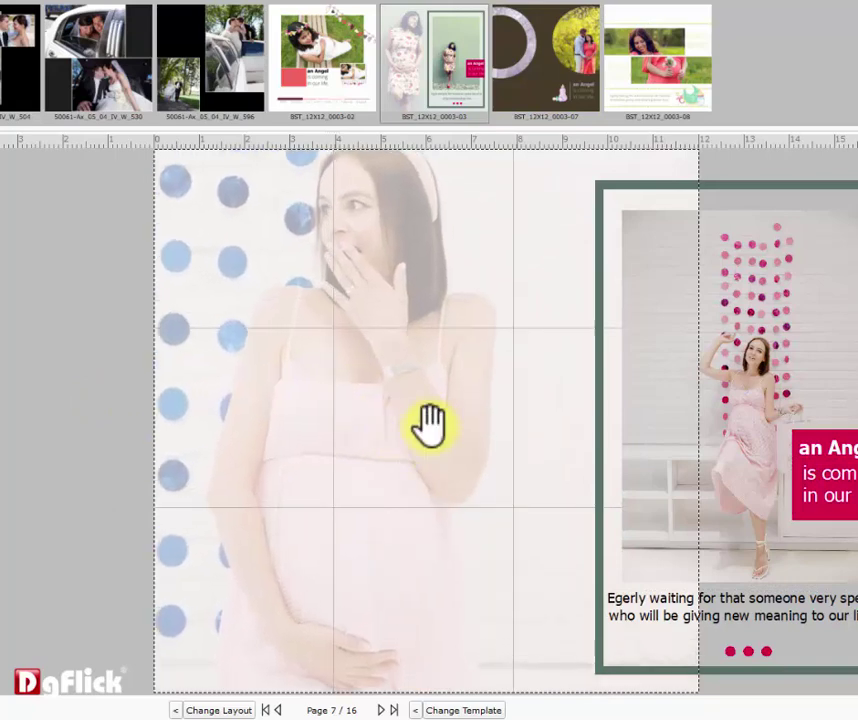
pyautogui.moveTo(431, 425); pyautogui.dragTo(391, 440)
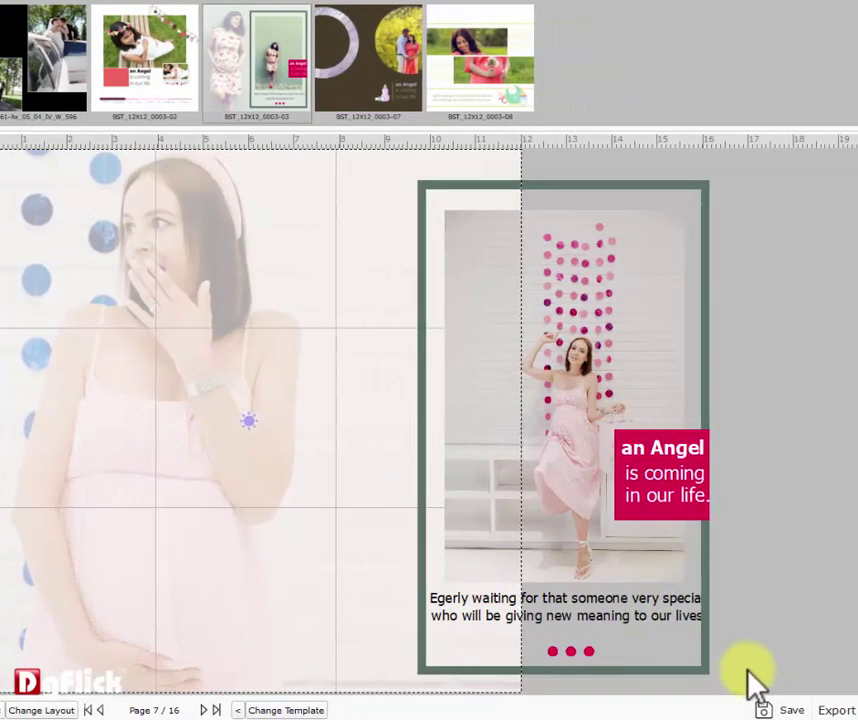
# Move the framed photo group with its texts back onto the right half of page 7.
pyautogui.moveTo(747, 672); pyautogui.dragTo(425, 196)
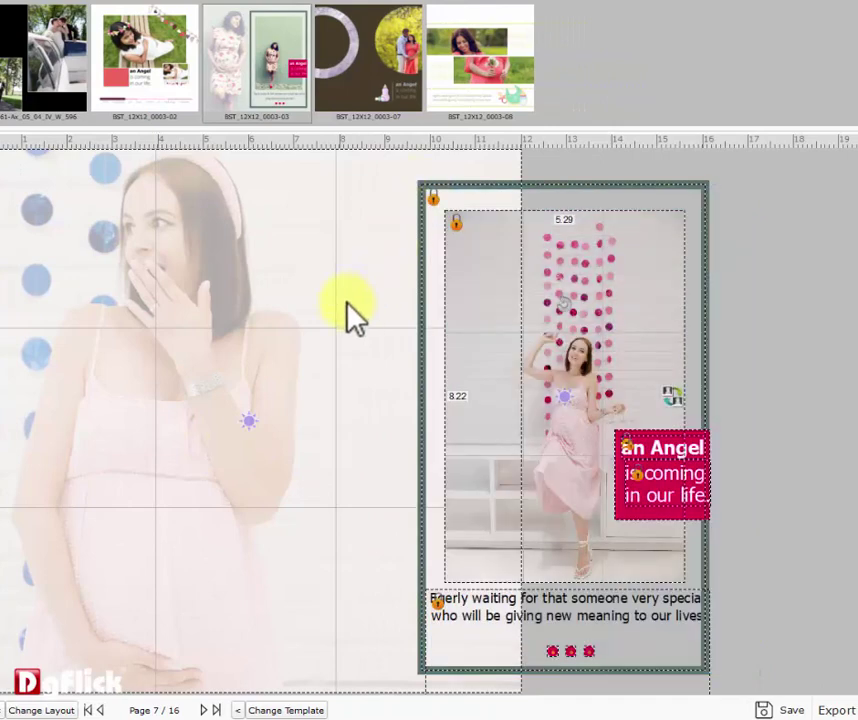
pyautogui.press('Left')
pyautogui.press('Left')
pyautogui.press('Left')
pyautogui.press('Left')
pyautogui.press('Left')
pyautogui.press('Left')
pyautogui.press('Left')
pyautogui.press('Left')
pyautogui.press('Left')
pyautogui.press('Left')
pyautogui.press('Left')
pyautogui.press('Left')
pyautogui.press('Left')
pyautogui.press('Left')
pyautogui.press('Left')
pyautogui.press('Left')
pyautogui.press('Left')
pyautogui.press('Left')
pyautogui.press('Left')
pyautogui.press('Left')
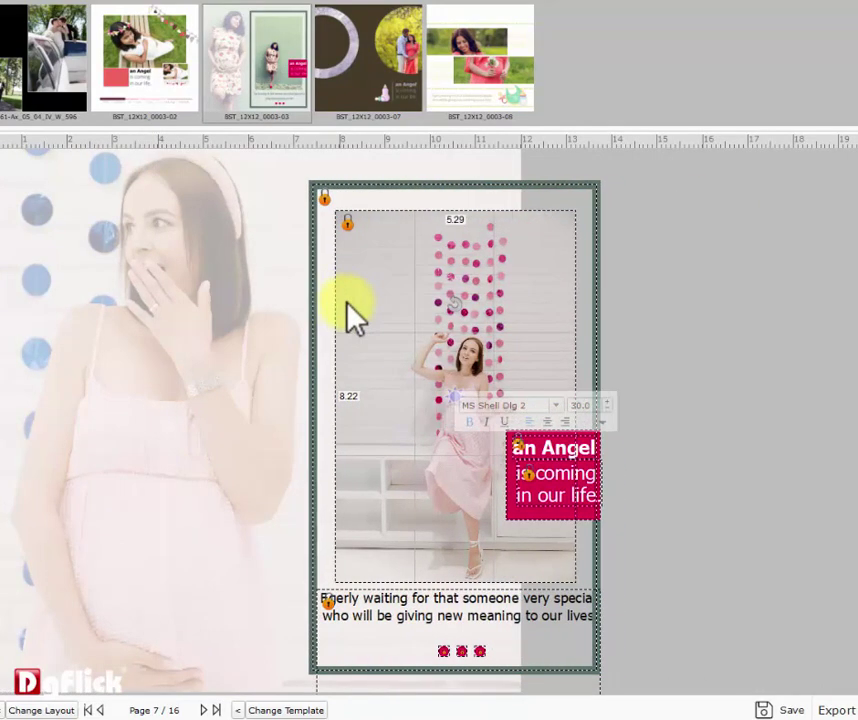
pyautogui.press('Left')
pyautogui.press('Left')
pyautogui.press('Left')
pyautogui.press('Left')
pyautogui.press('Left')
pyautogui.press('Left')
pyautogui.press('Left')
pyautogui.press('Left')
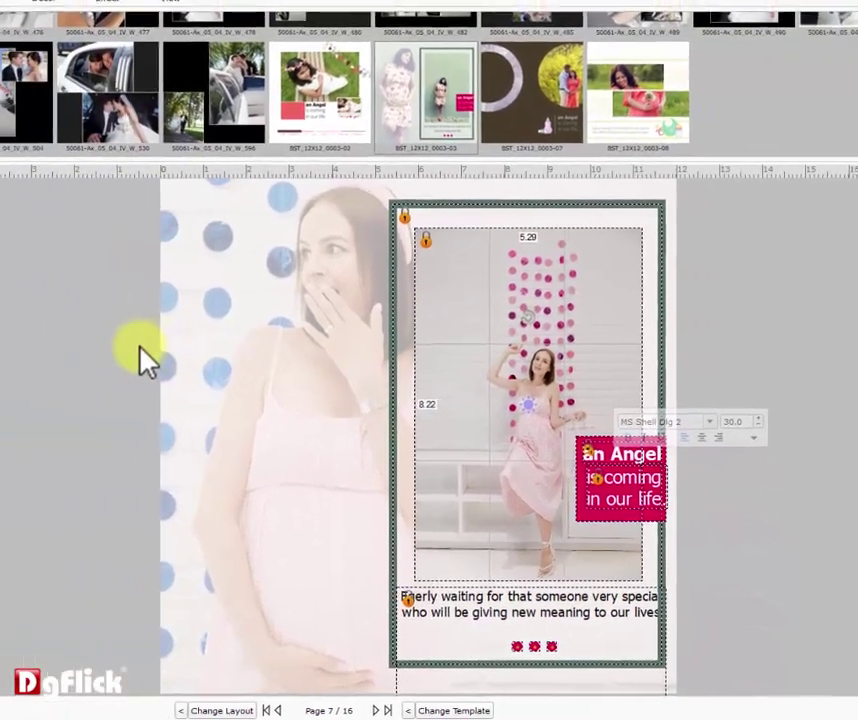
pyautogui.click(140, 347)
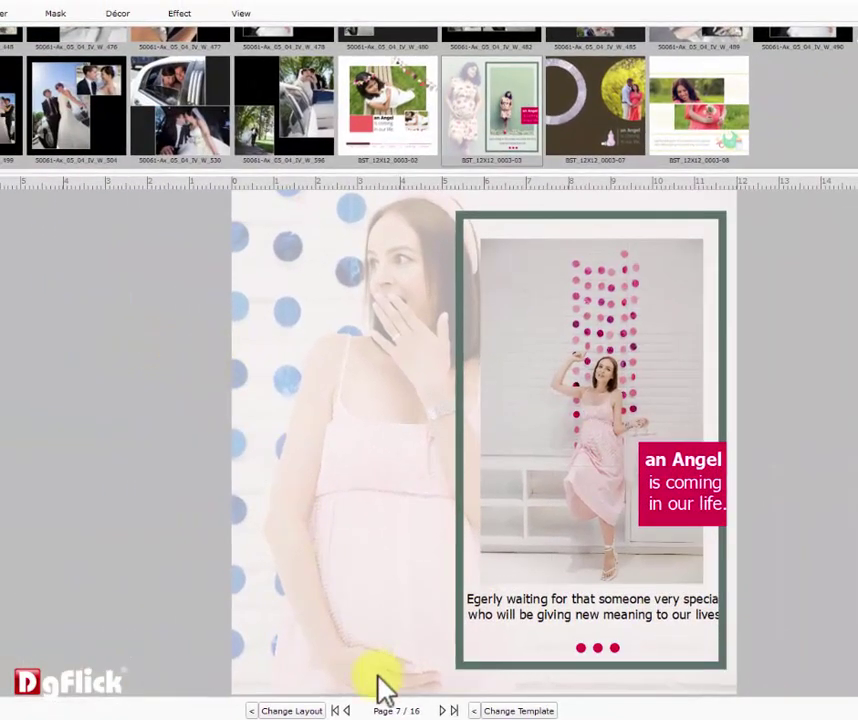
# Apply template BST_12X12_0003-07 to page 8, with the blue-dots photo in the ring and the three women with gift bags in the circle.
pyautogui.click(447, 711)
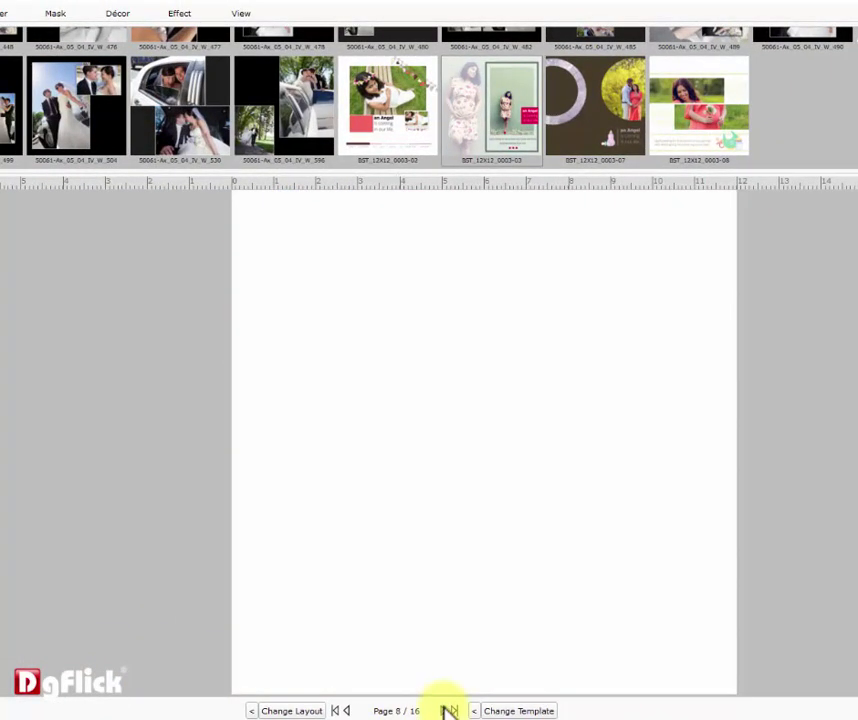
pyautogui.doubleClick(574, 111)
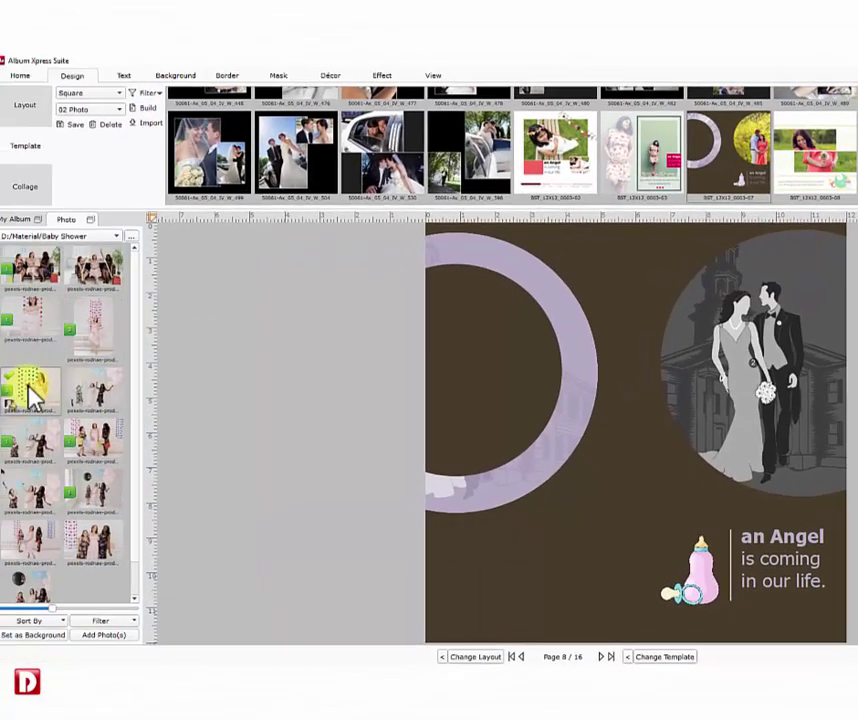
pyautogui.doubleClick(29, 390)
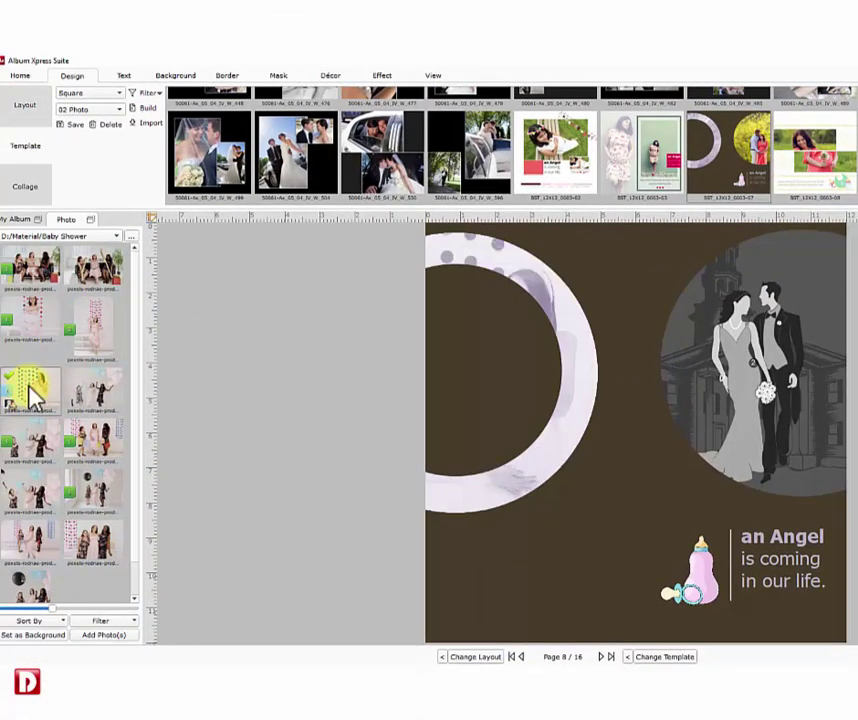
pyautogui.doubleClick(27, 538)
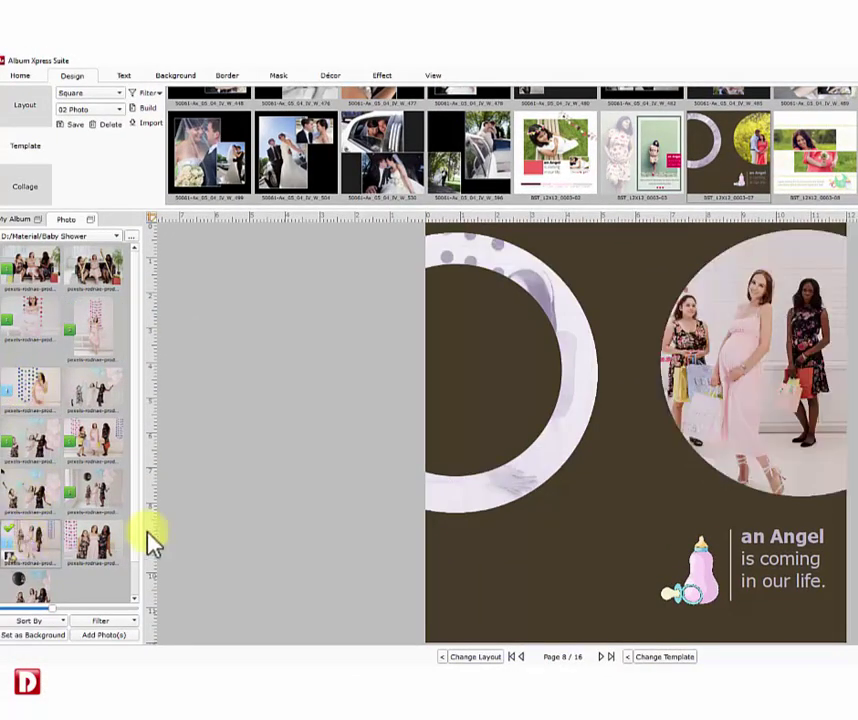
# Shift the photo inside page 8's circular frame so all three women fit within it.
pyautogui.click(784, 362)
pyautogui.moveTo(784, 362)
pyautogui.mouseDown()
pyautogui.moveTo(762, 356)
pyautogui.moveTo(778, 355)
pyautogui.mouseUp()
pyautogui.click(417, 564)
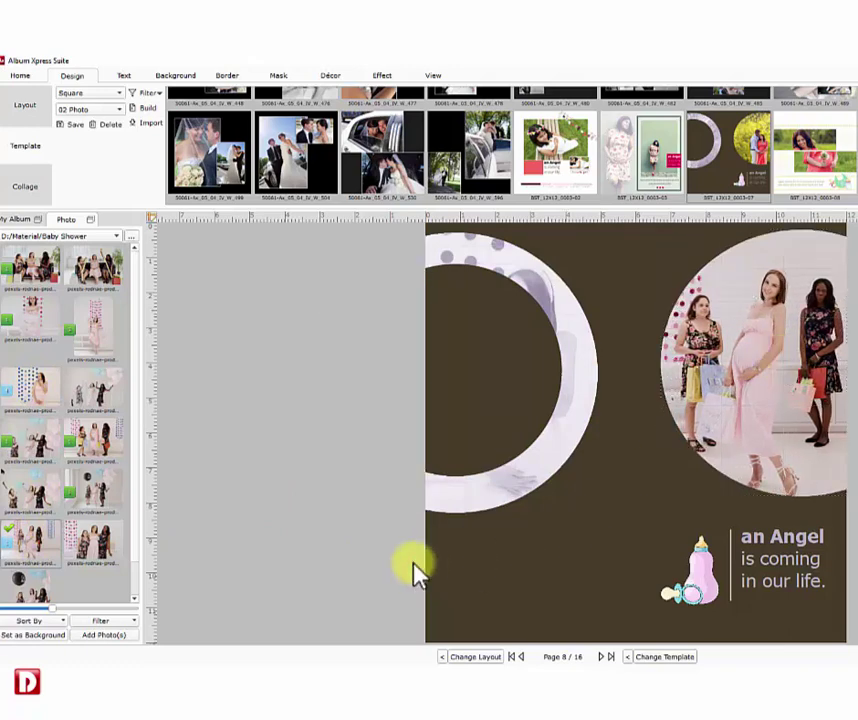
# Apply template BST_12X12_0003-08 to page 9, with the confetti balloon photo in the upper frame and the portrait black-balloon photo in the lower.
pyautogui.click(606, 656)
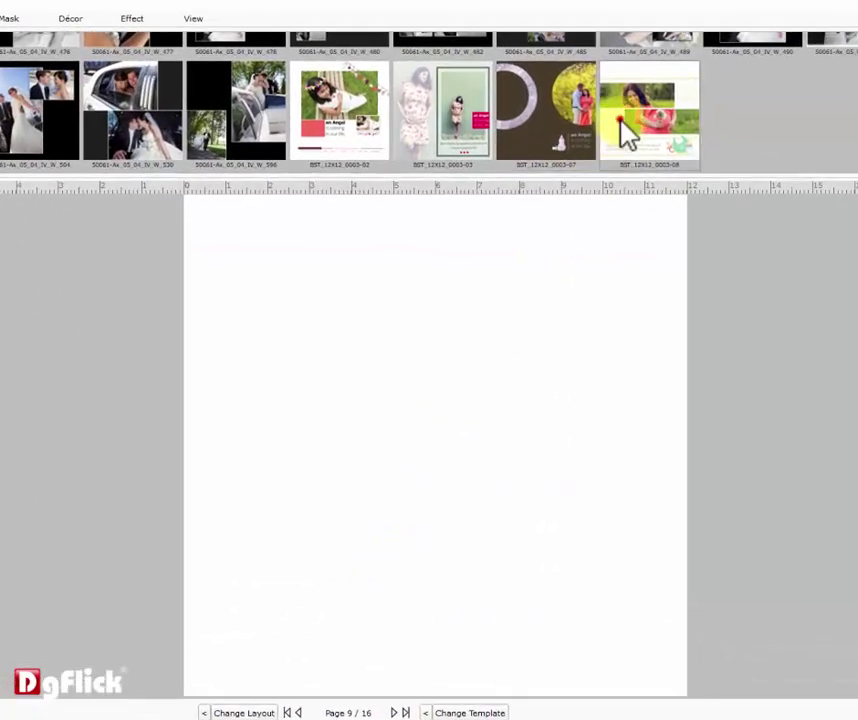
pyautogui.click(626, 131)
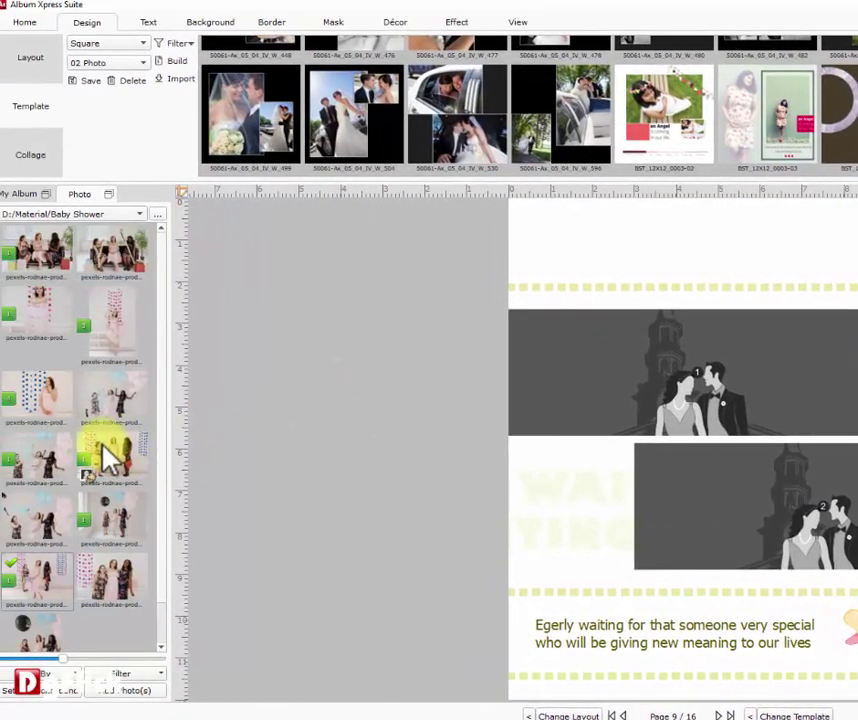
pyautogui.scroll(-1, 110, 460)
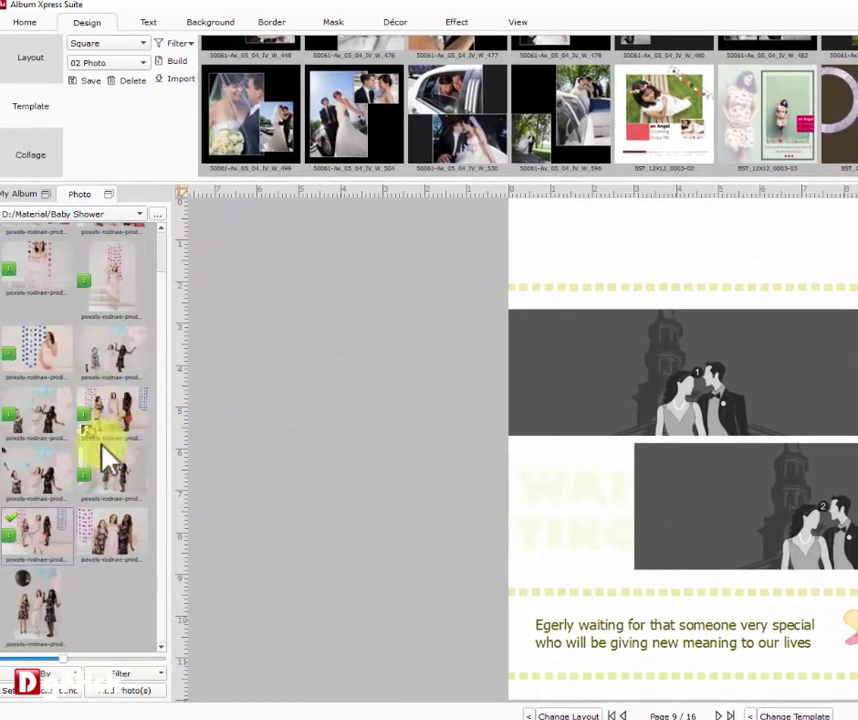
pyautogui.doubleClick(113, 347)
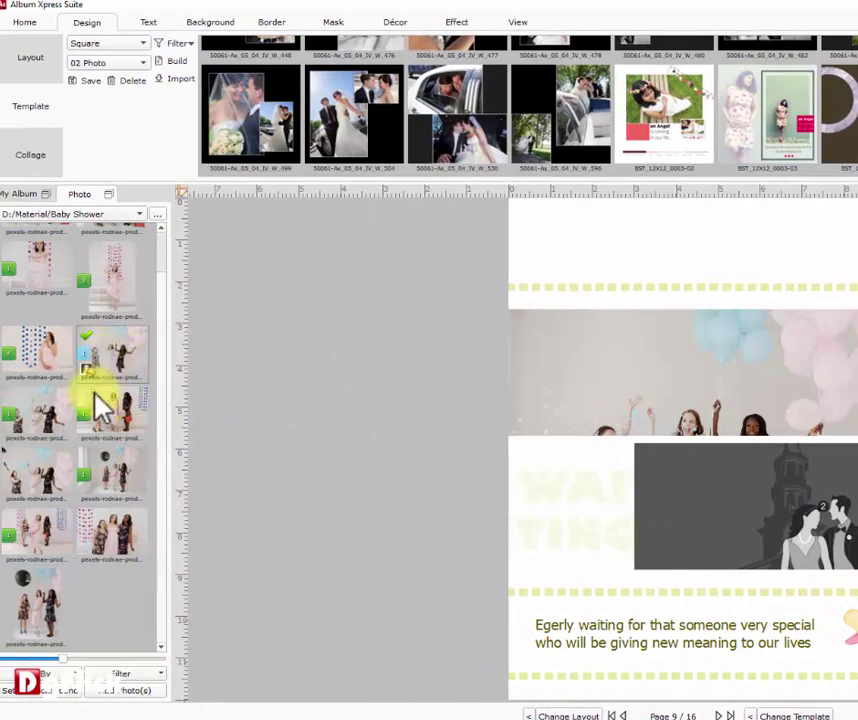
pyautogui.doubleClick(36, 603)
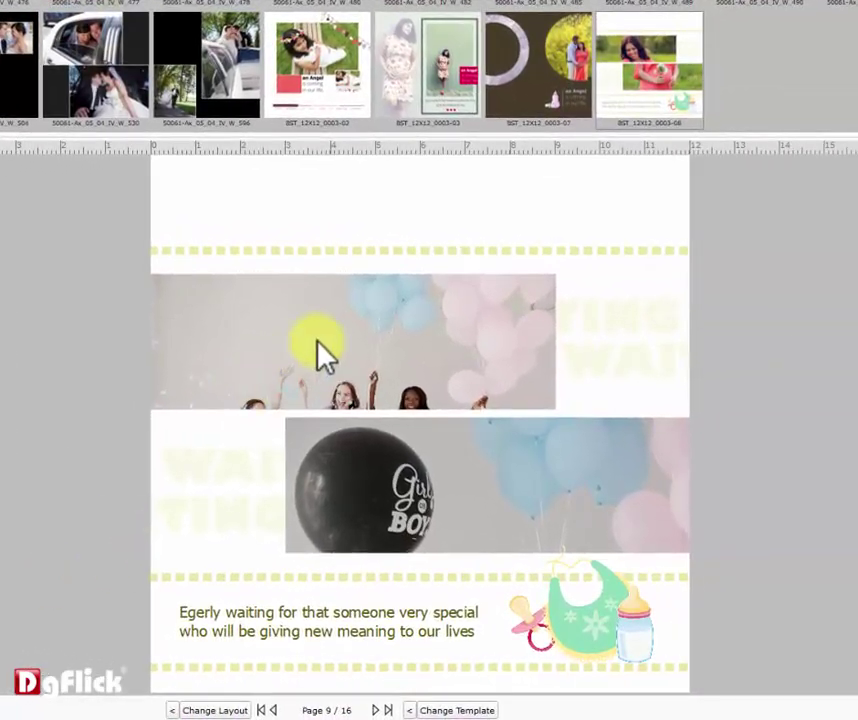
# Shift both photos upward inside page 9's frames so the three women's faces show in each.
pyautogui.click(606, 367)
pyautogui.moveTo(648, 371); pyautogui.dragTo(648, 220)
pyautogui.moveTo(360, 185); pyautogui.dragTo(364, 100)
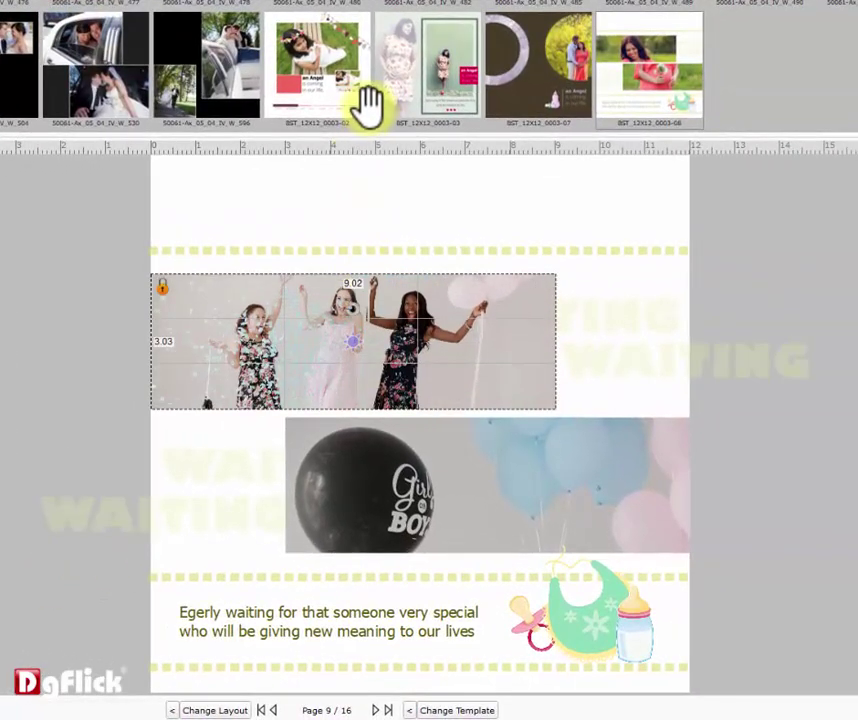
pyautogui.click(469, 513)
pyautogui.moveTo(474, 432); pyautogui.dragTo(455, 187)
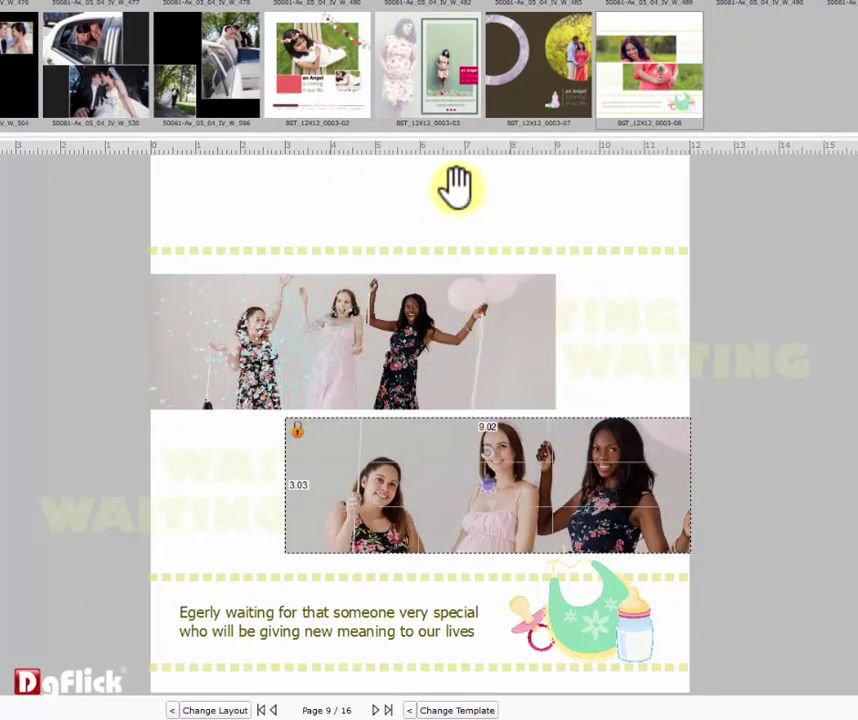
pyautogui.click(105, 617)
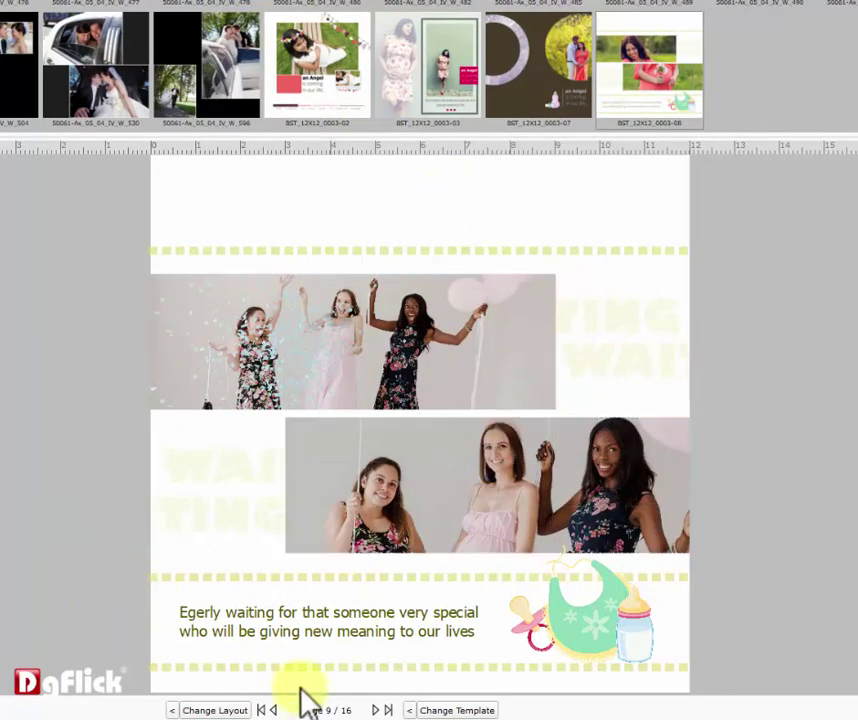
# Switch to the square five-photo templates and apply BST_12X12_0003-06 to page 10.
pyautogui.click(377, 710)
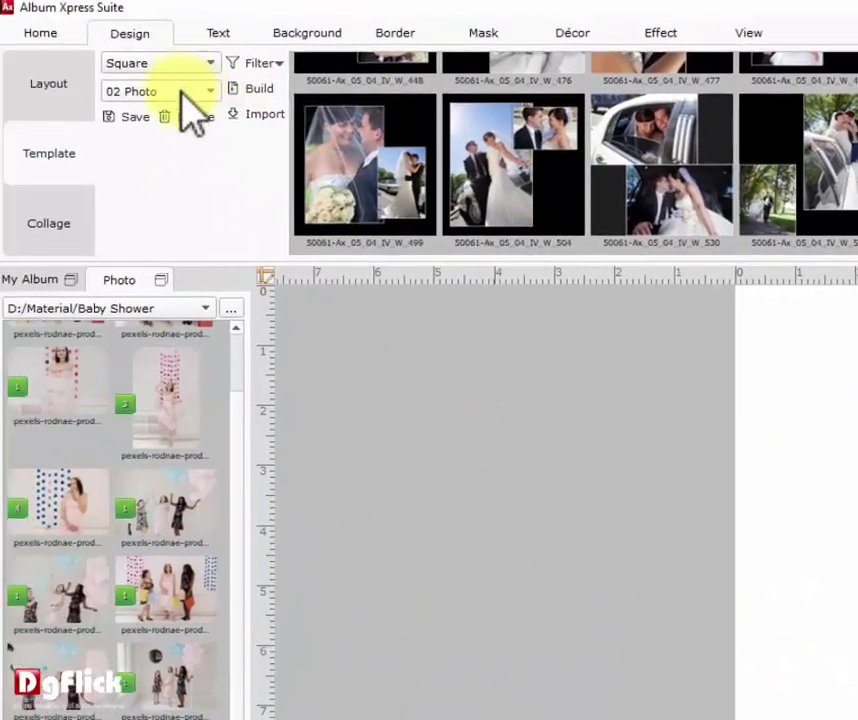
pyautogui.click(180, 84)
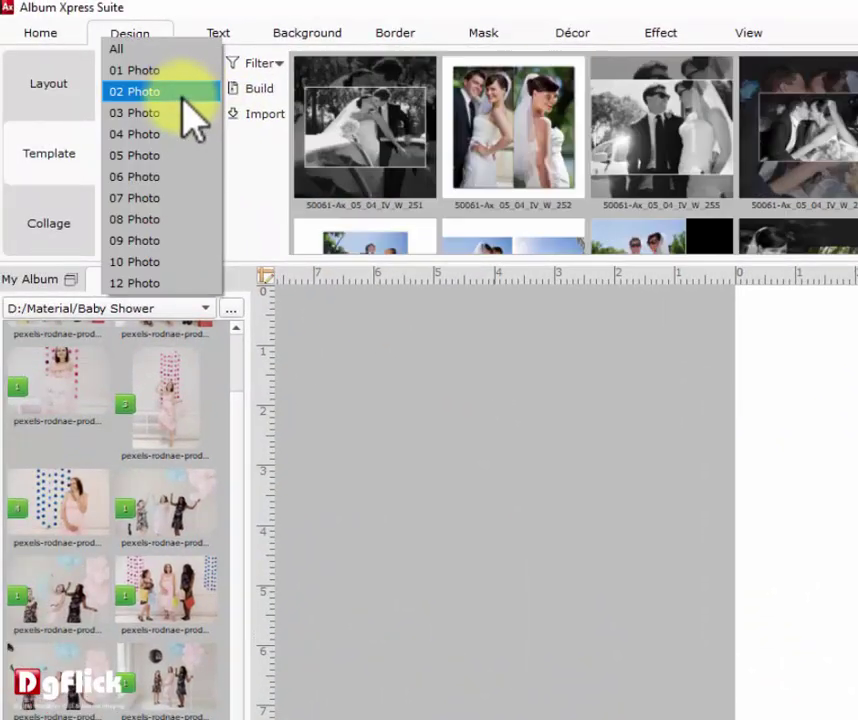
pyautogui.click(178, 155)
pyautogui.scroll(-5, 401, 170)
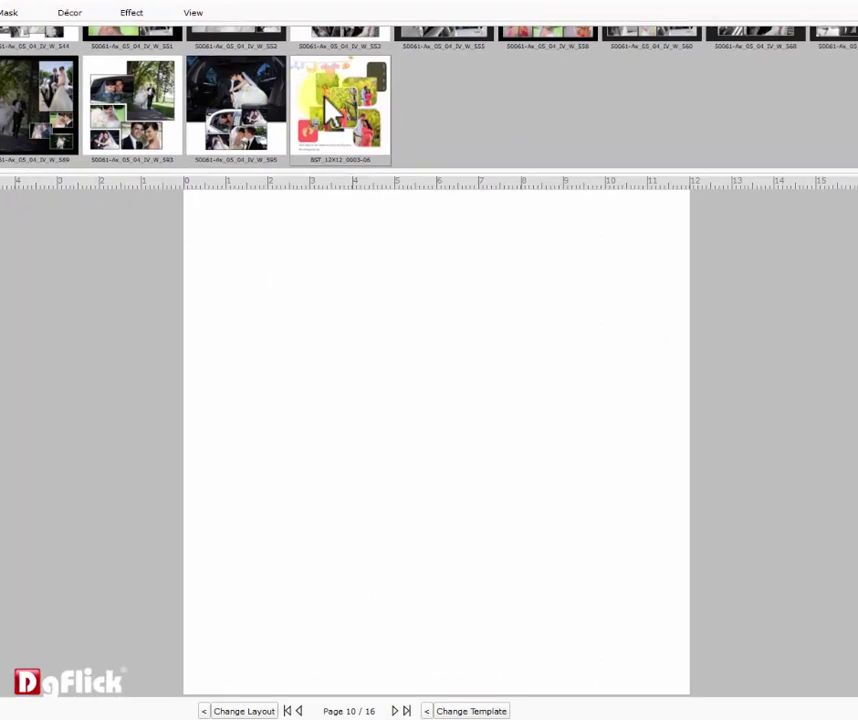
pyautogui.click(325, 99)
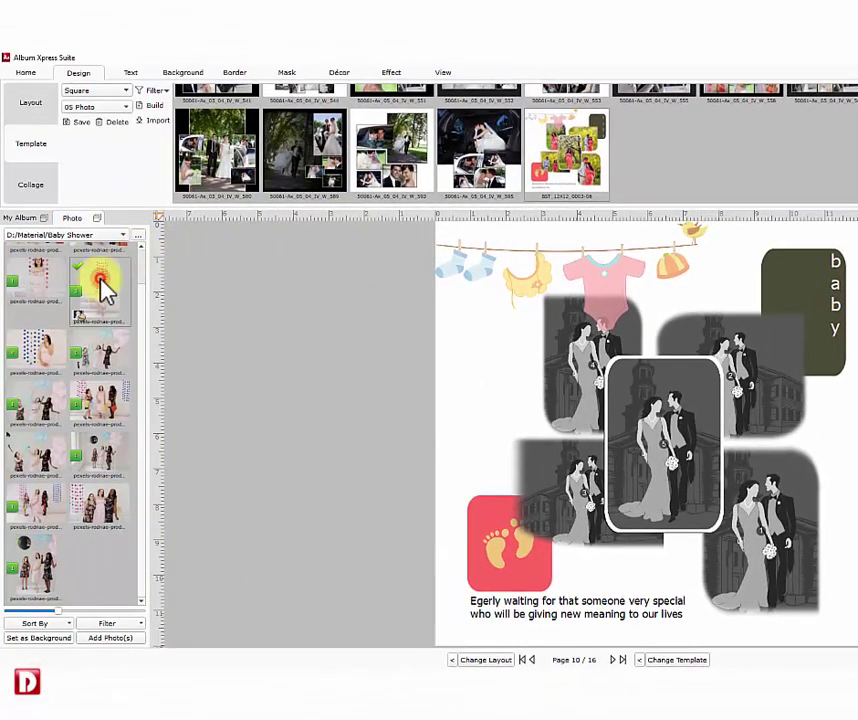
# Fill page 10's frames with the full-length pink-dots, blue-dots, three-women close-up and black-balloon photos, and the Baby Girl bag photo in the centre.
pyautogui.doubleClick(100, 284)
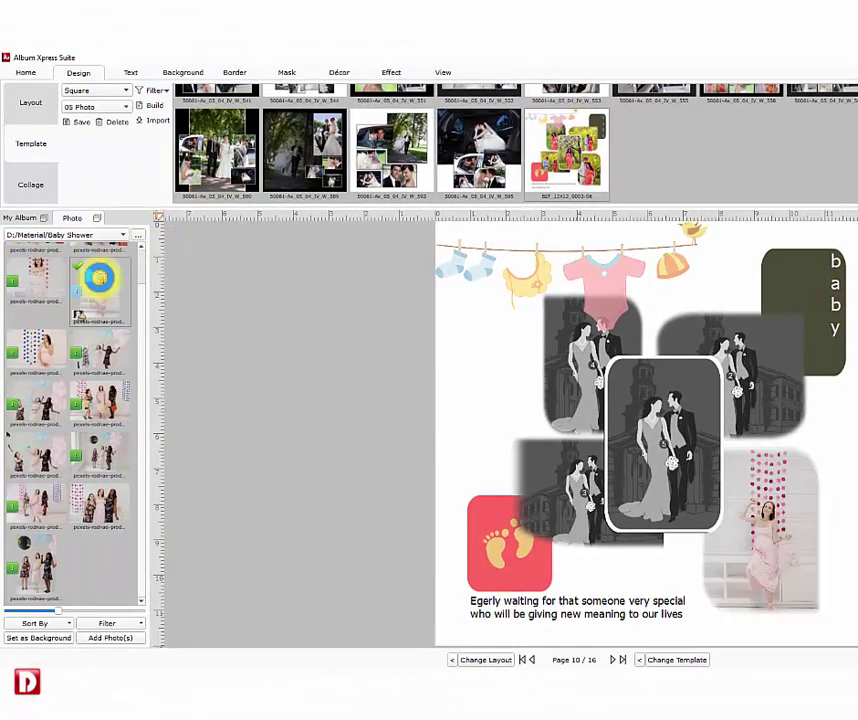
pyautogui.doubleClick(45, 343)
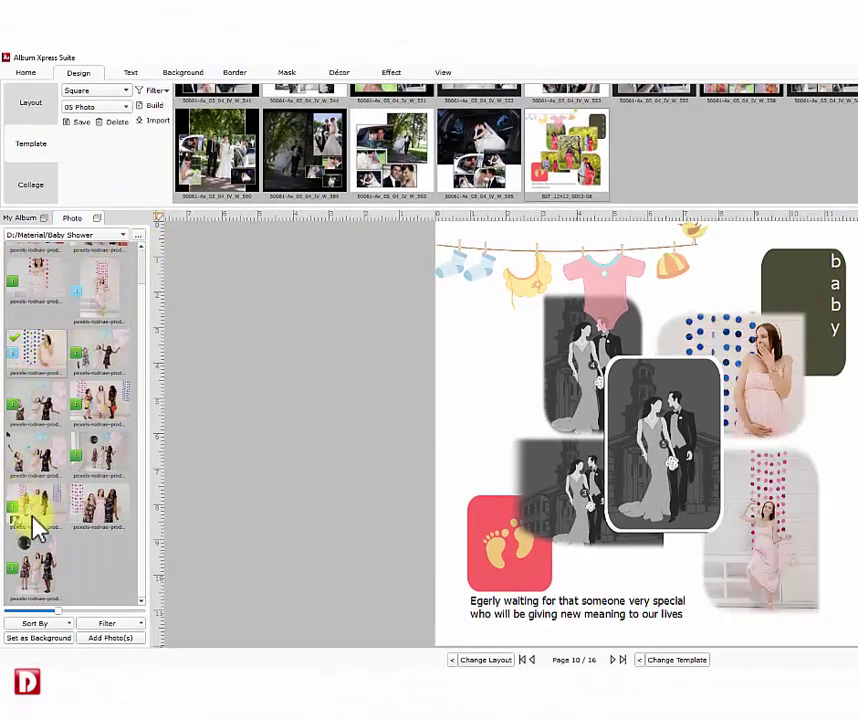
pyautogui.doubleClick(91, 500)
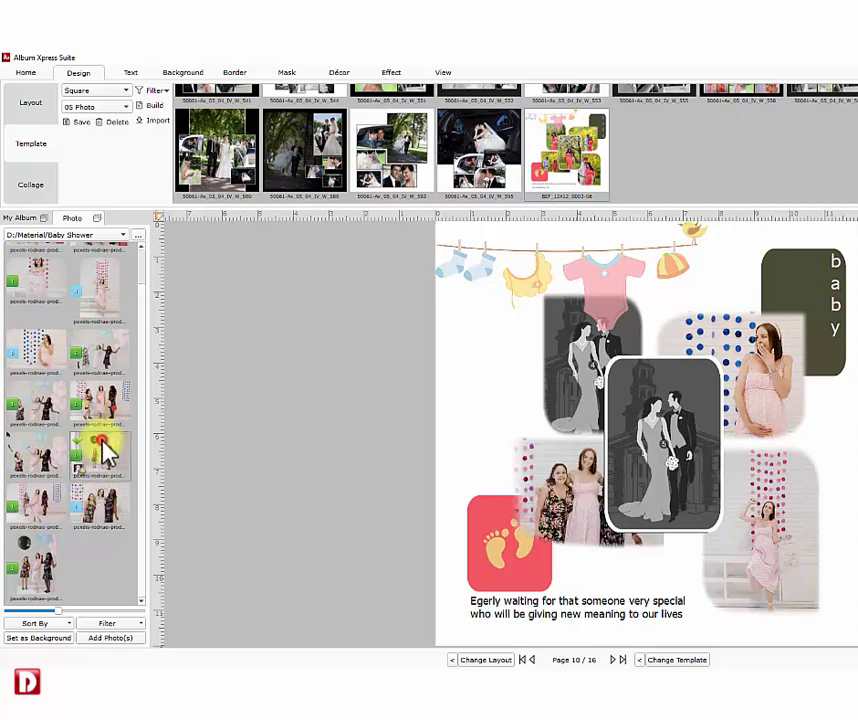
pyautogui.doubleClick(100, 450)
pyautogui.scroll(1, 106, 445)
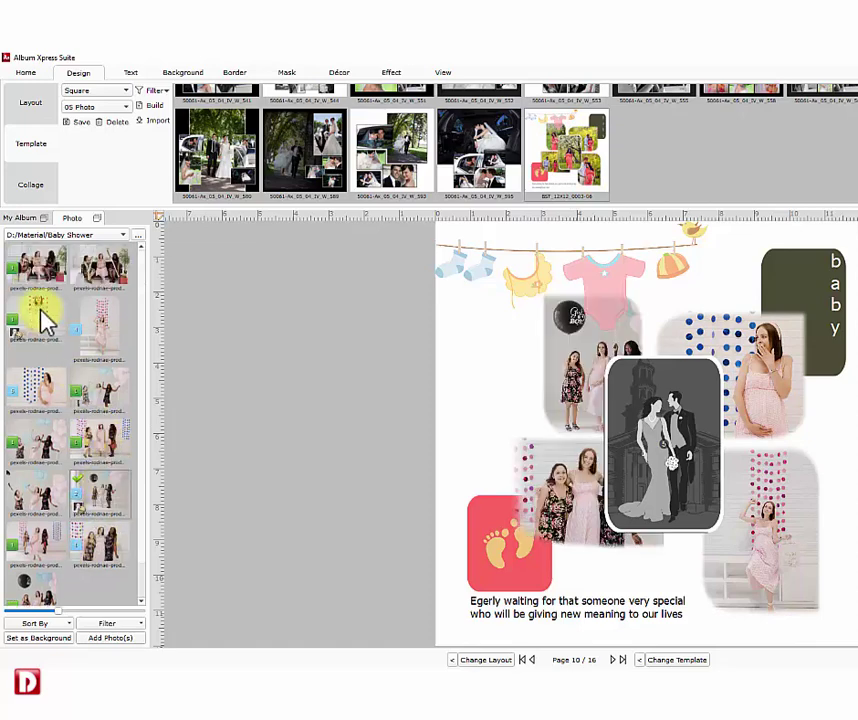
pyautogui.doubleClick(42, 316)
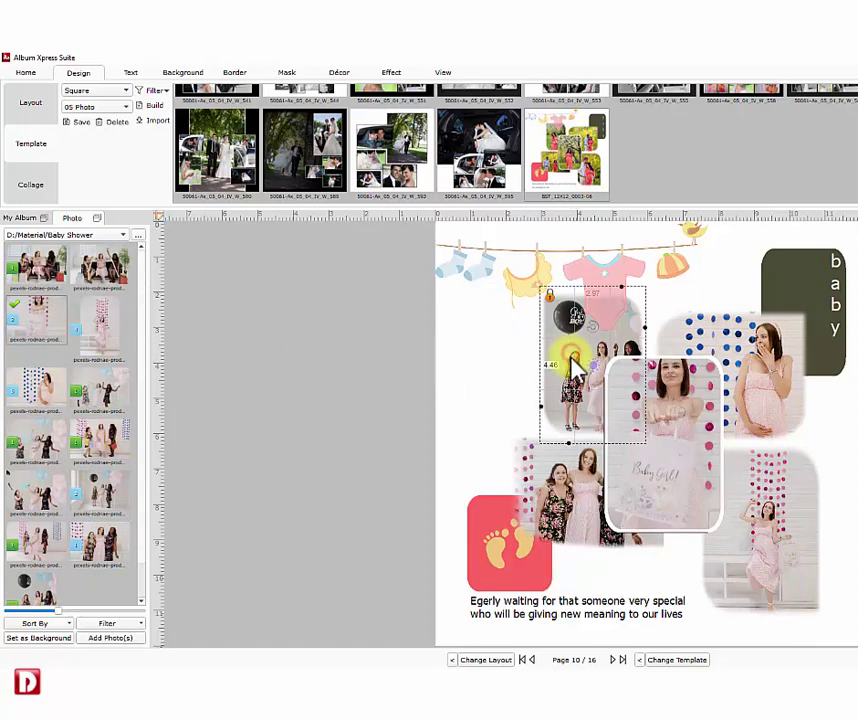
# Reposition the photos inside page 10's outer frames so the people are clear of the overlapping centre frame.
pyautogui.moveTo(575, 365); pyautogui.dragTo(573, 498)
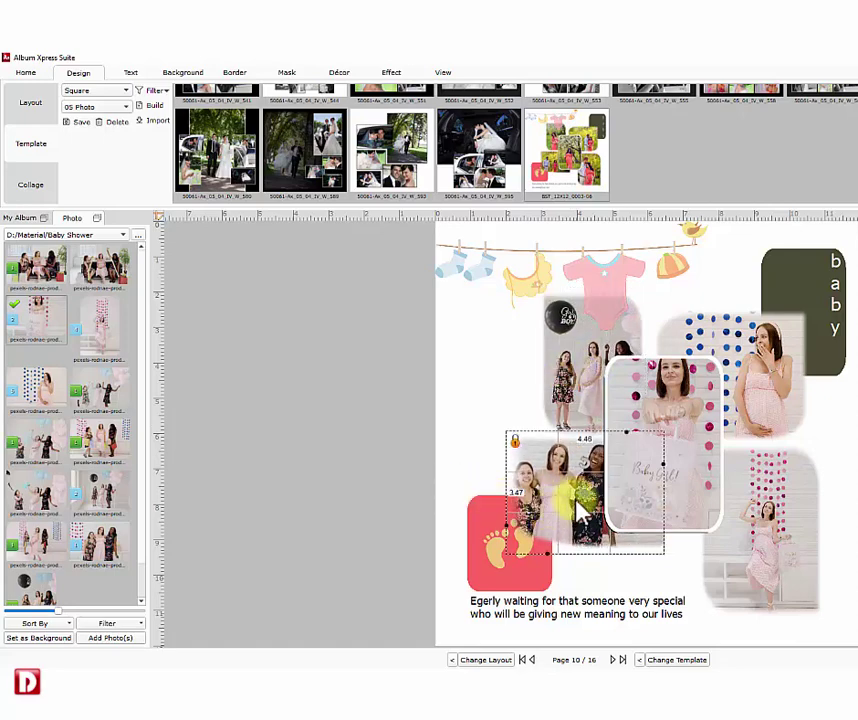
pyautogui.click(730, 360)
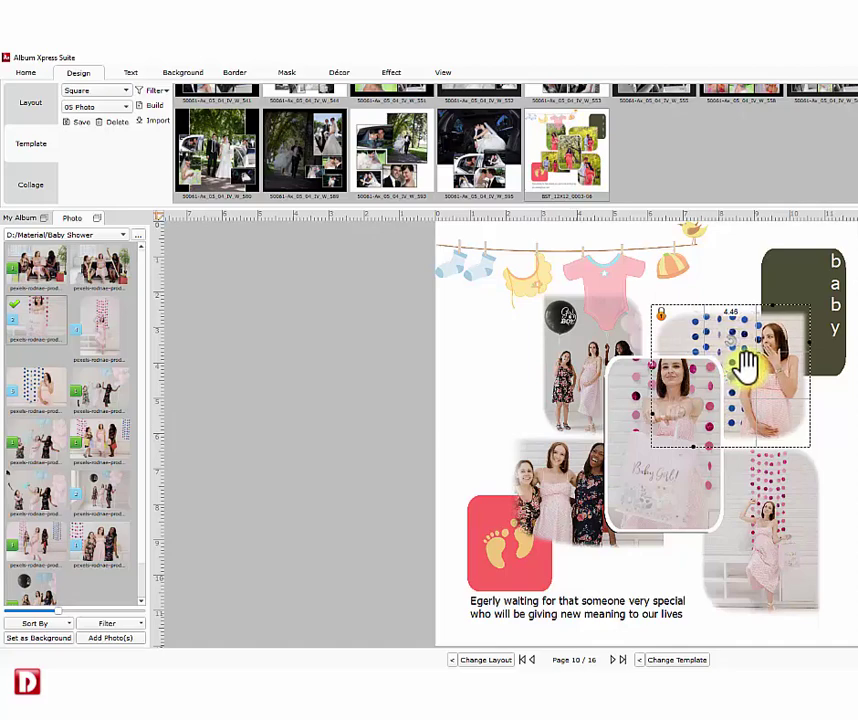
pyautogui.moveTo(664, 440)
pyautogui.mouseDown()
pyautogui.moveTo(653, 452)
pyautogui.moveTo(668, 452)
pyautogui.mouseUp()
pyautogui.moveTo(765, 527); pyautogui.dragTo(759, 525)
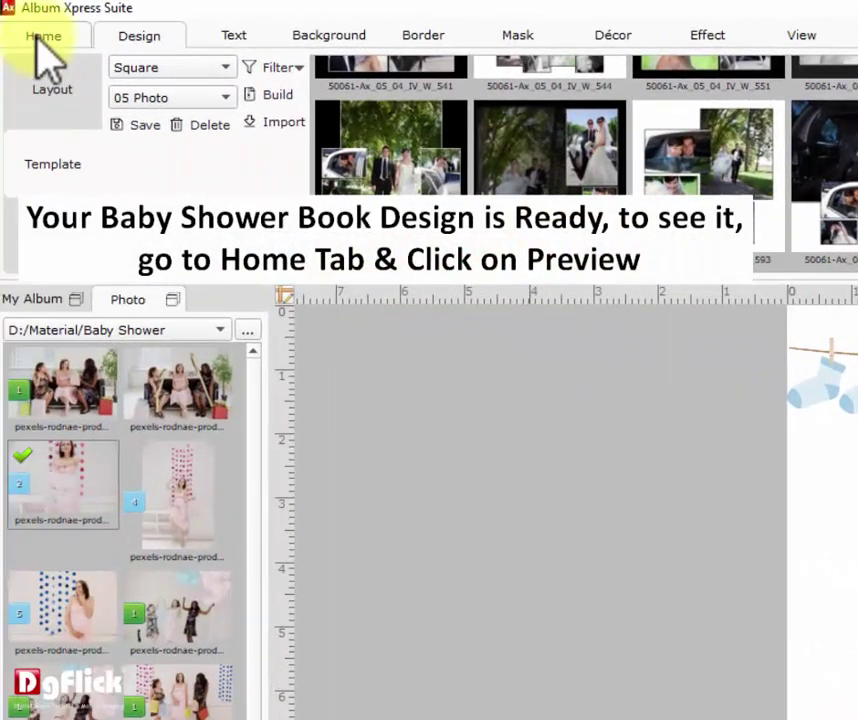
# Preview the finished album and page through every spread from the front cover to the back cover.
pyautogui.click(40, 38)
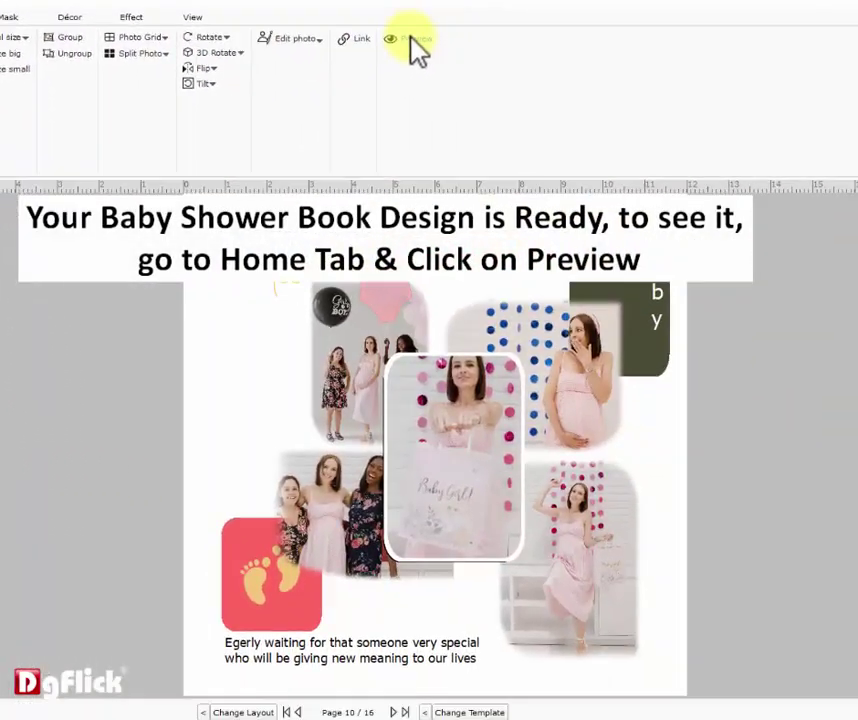
pyautogui.click(411, 42)
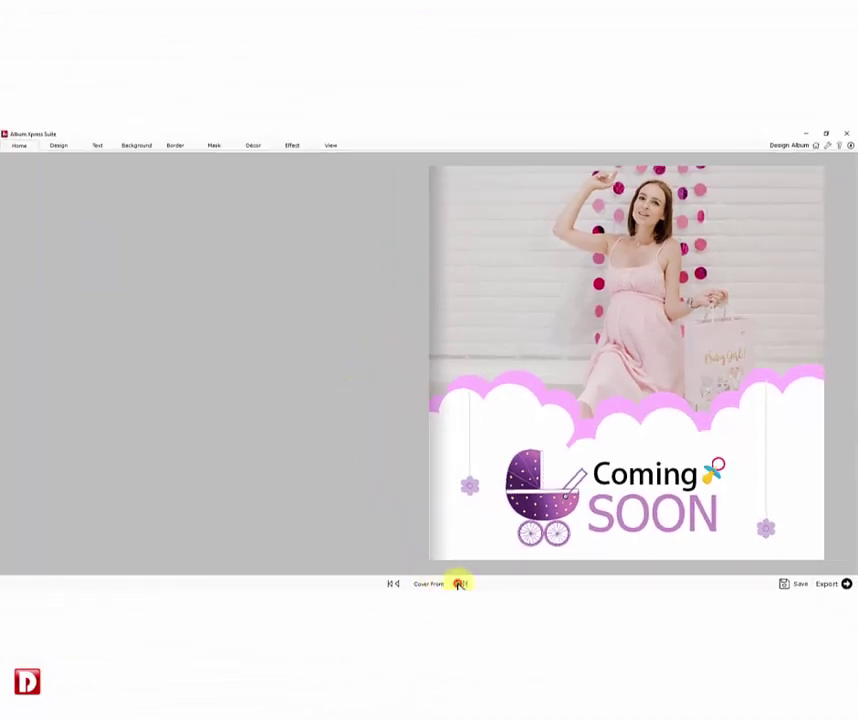
pyautogui.click(461, 584)
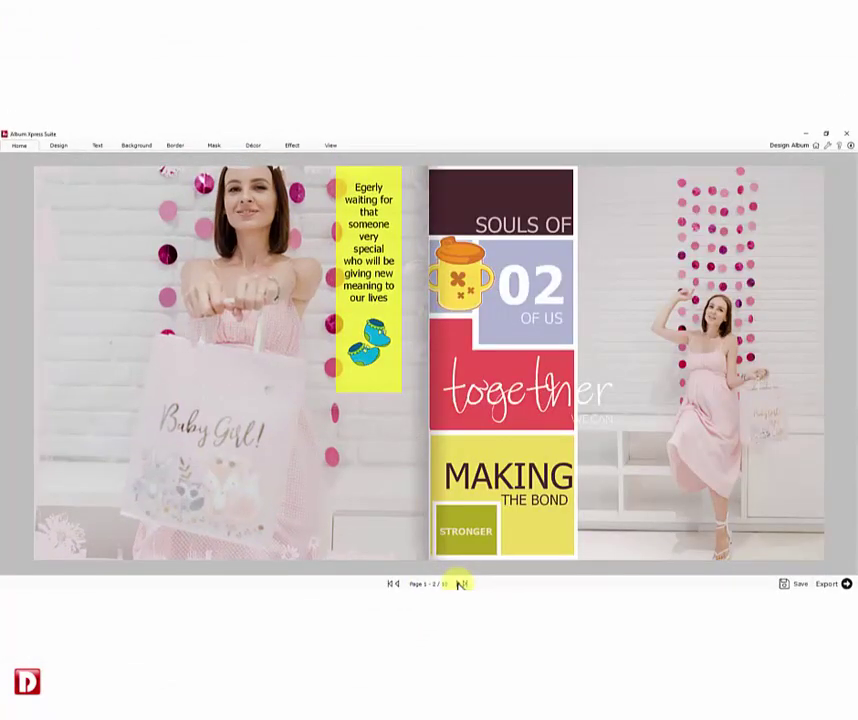
pyautogui.click(461, 584)
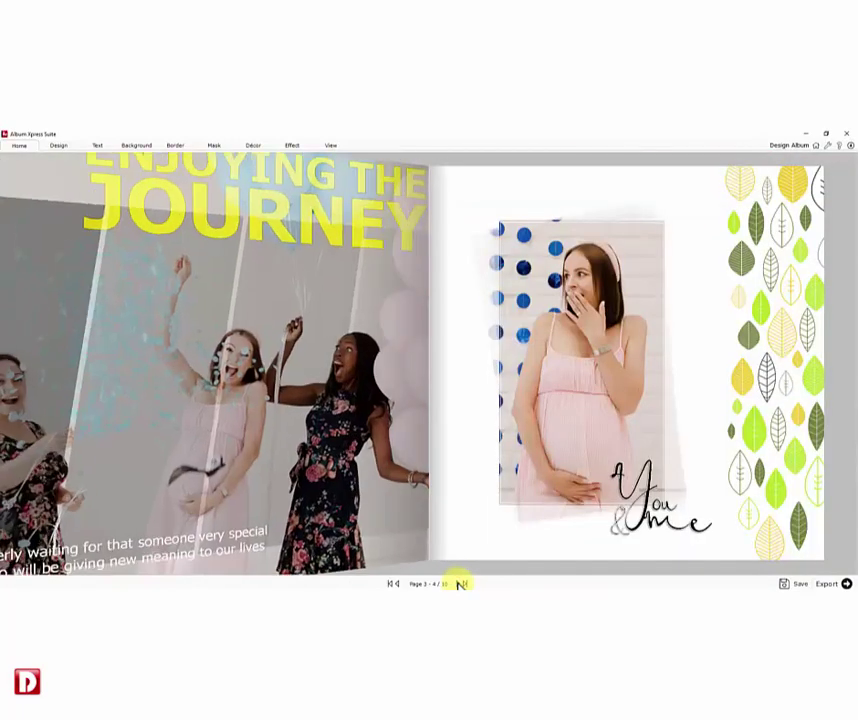
pyautogui.click(461, 584)
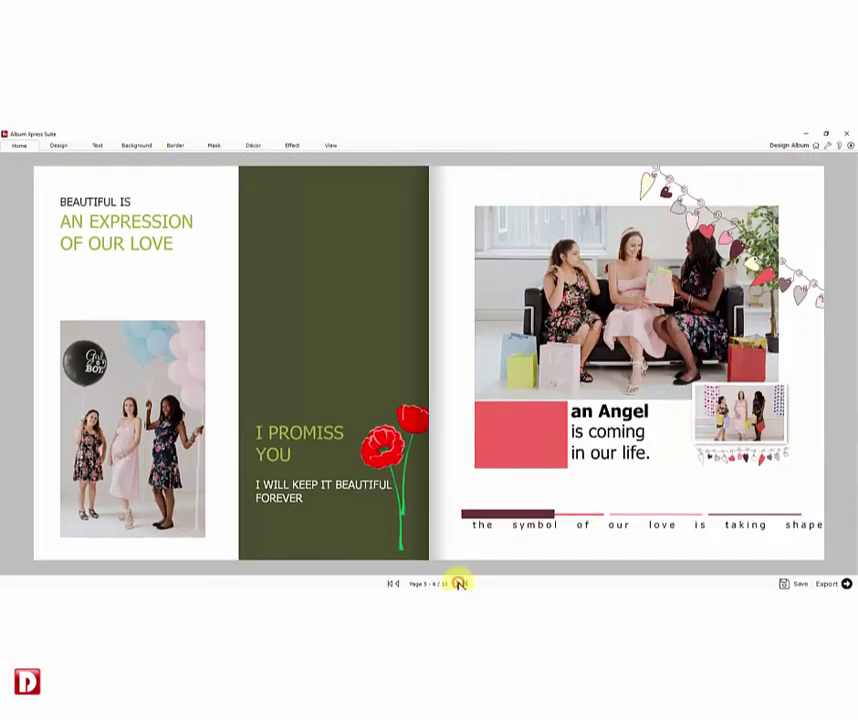
pyautogui.click(461, 584)
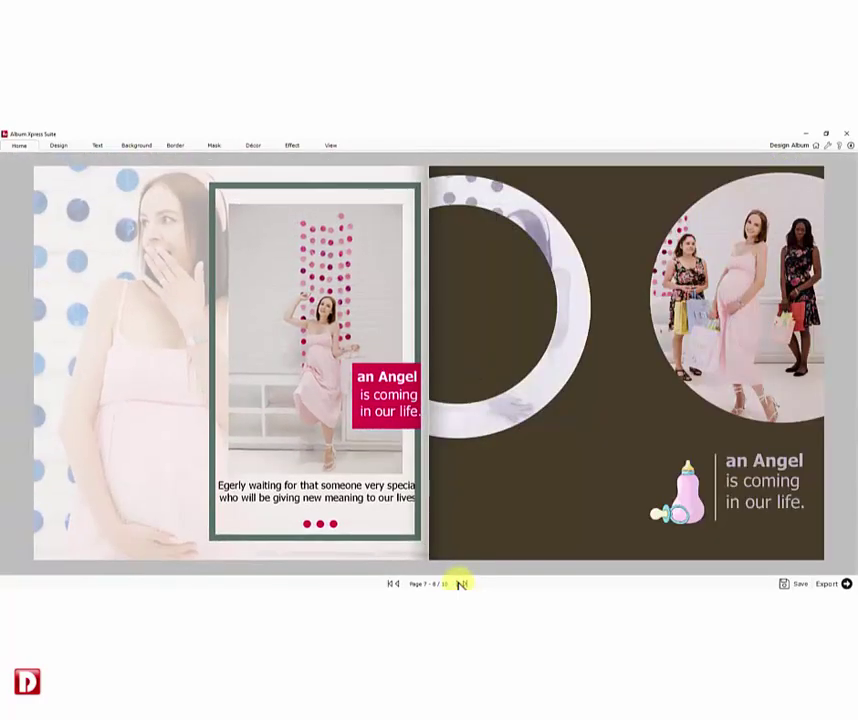
pyautogui.click(461, 584)
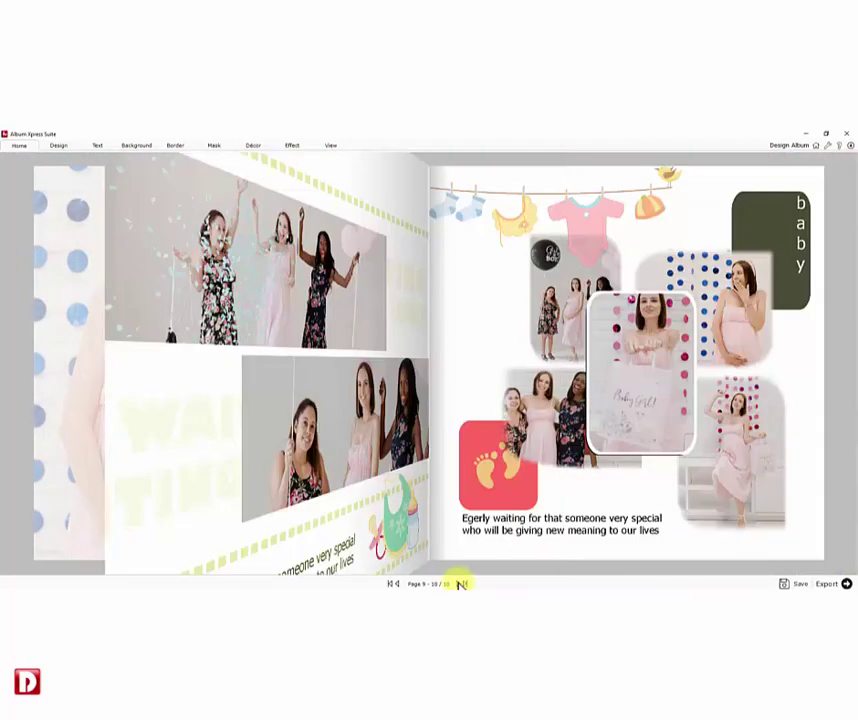
pyautogui.click(460, 584)
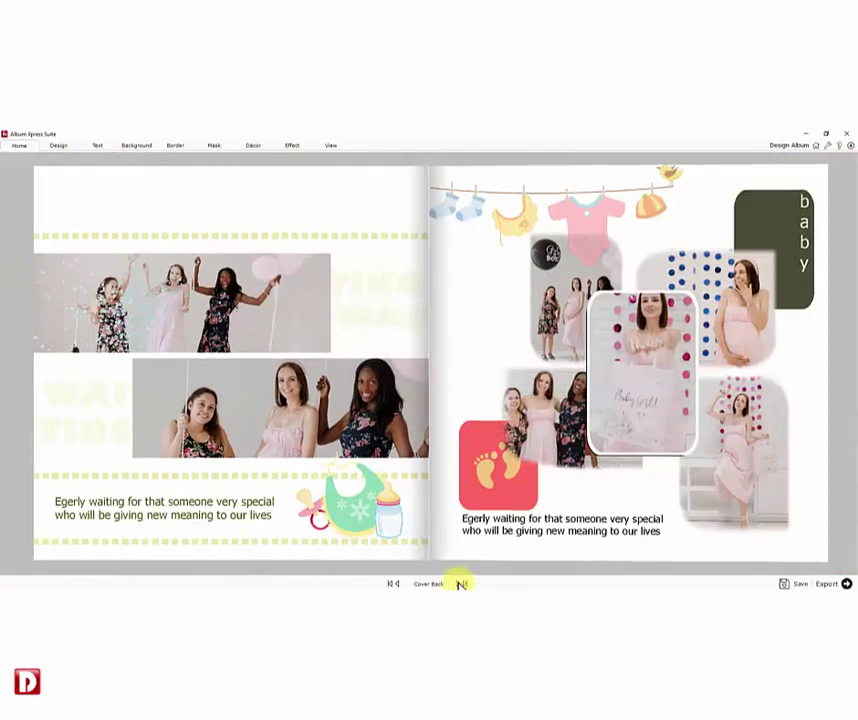